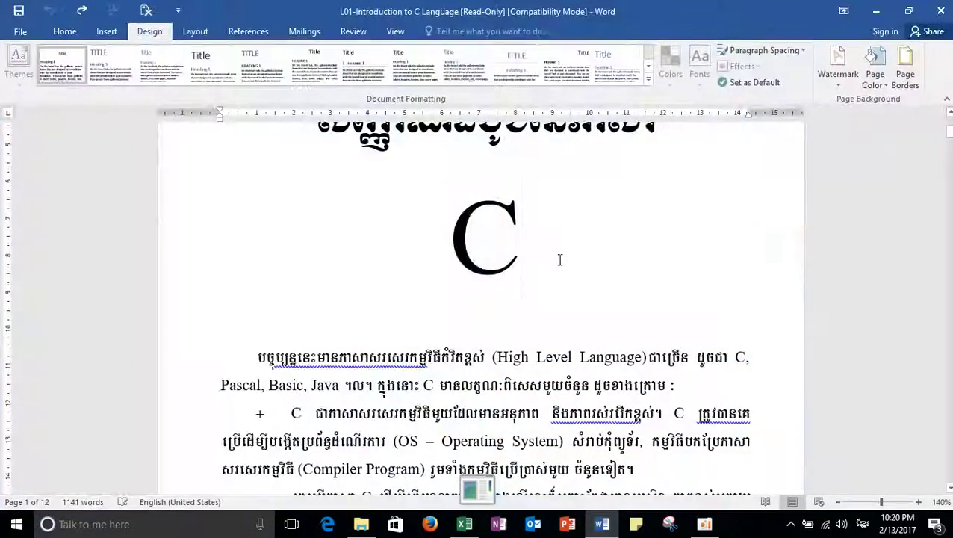
scroll(534, 313, up, 3)
scroll(566, 313, down, 3)
scroll(564, 324, up, 3)
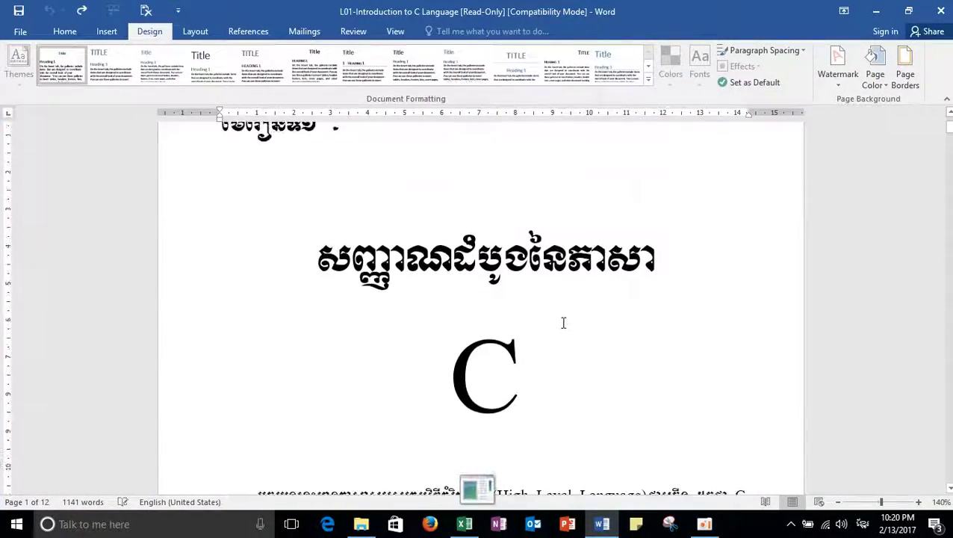
scroll(502, 324, down, 2)
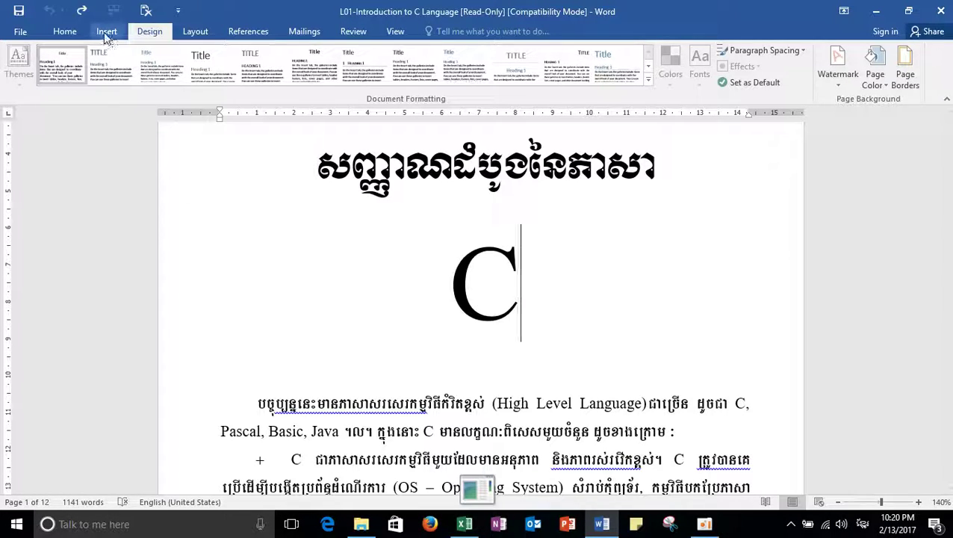
click(106, 31)
click(149, 32)
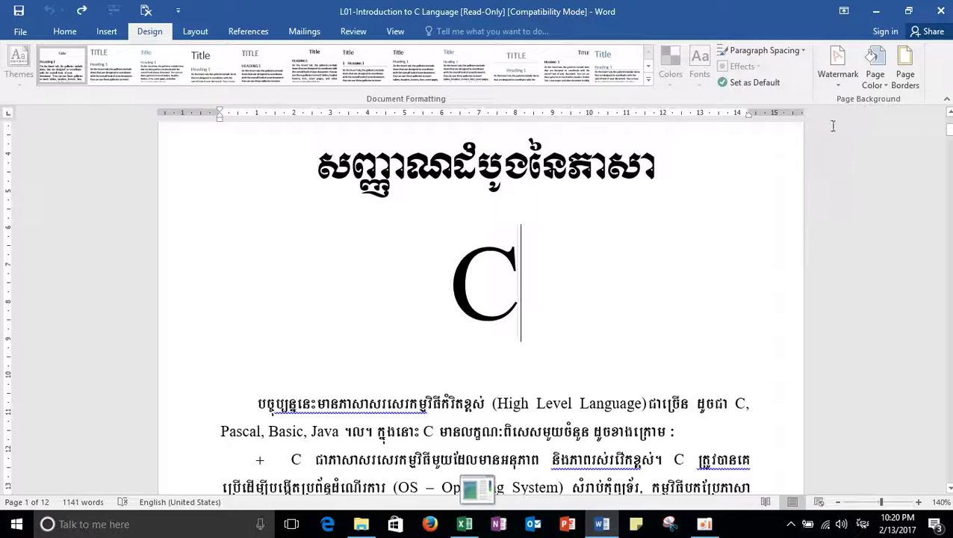
Open the custom watermark settings for the document and choose a text watermark.
click(839, 58)
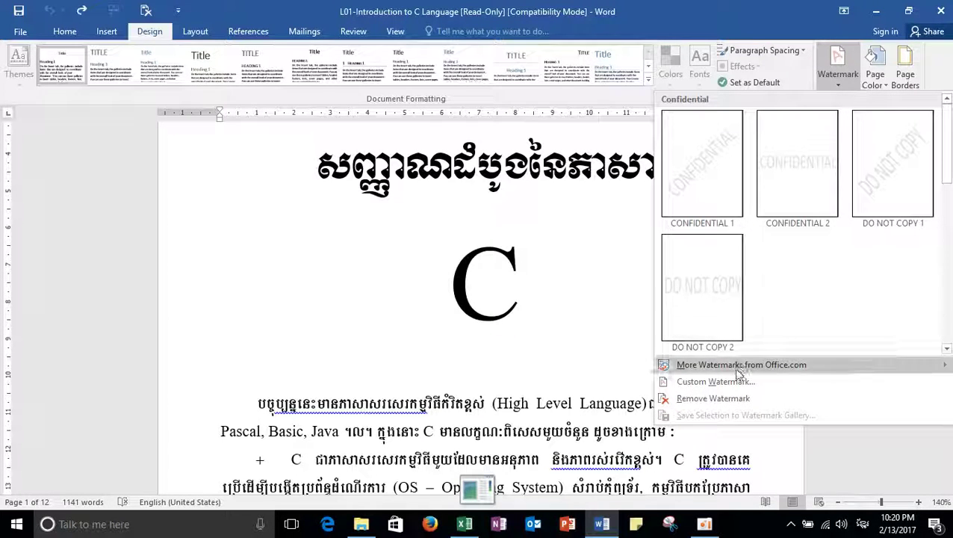
click(715, 383)
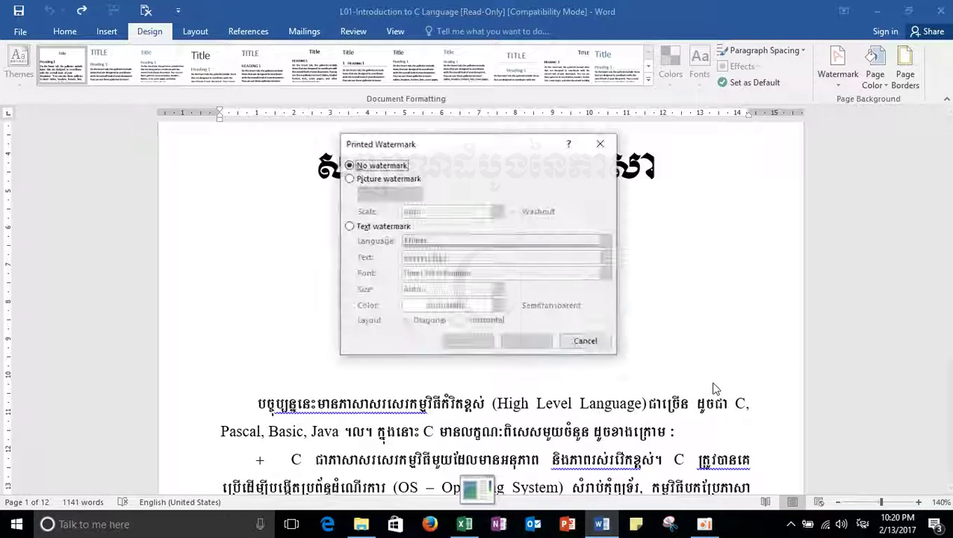
click(352, 180)
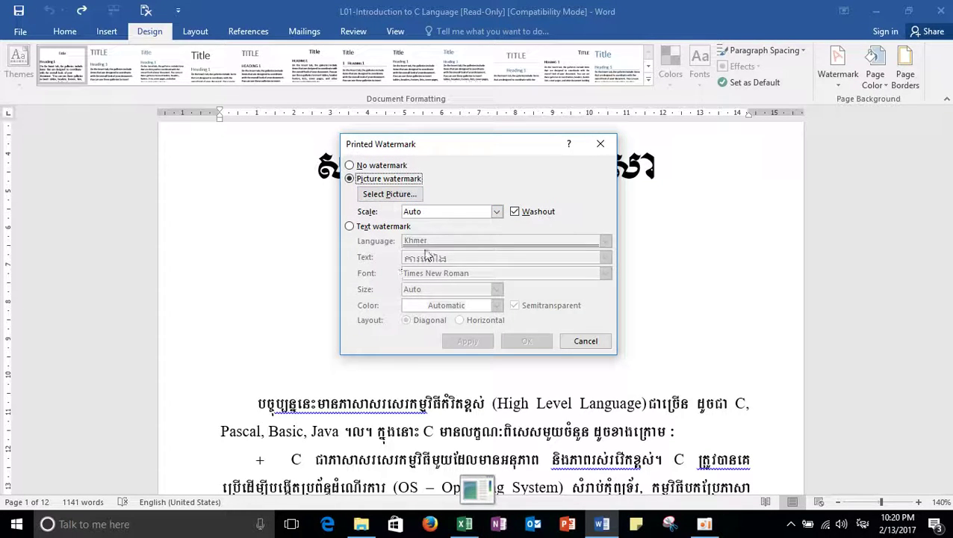
click(351, 227)
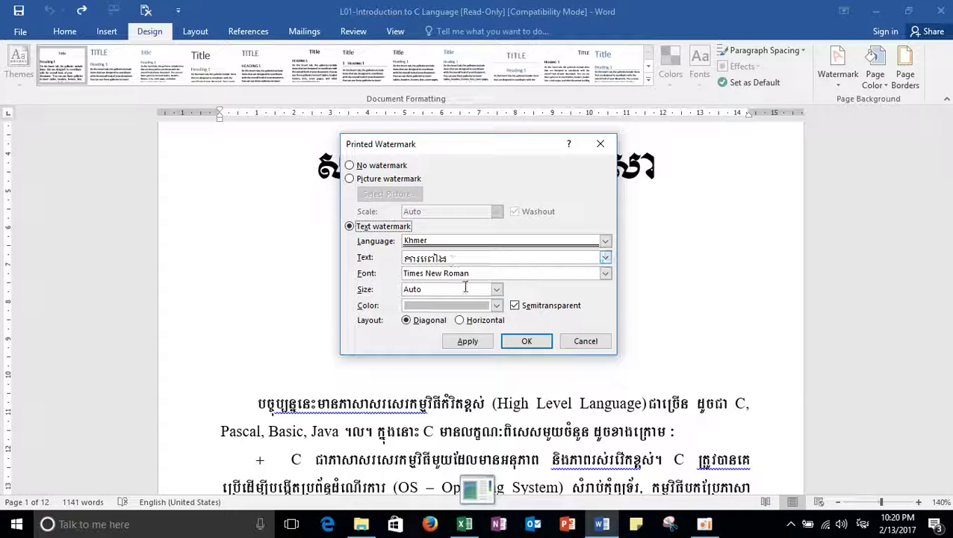
Replace the watermark text with "ខ្មែរ", apply it to the document, and check it across the first pages.
click(460, 258)
text(្យ៉)
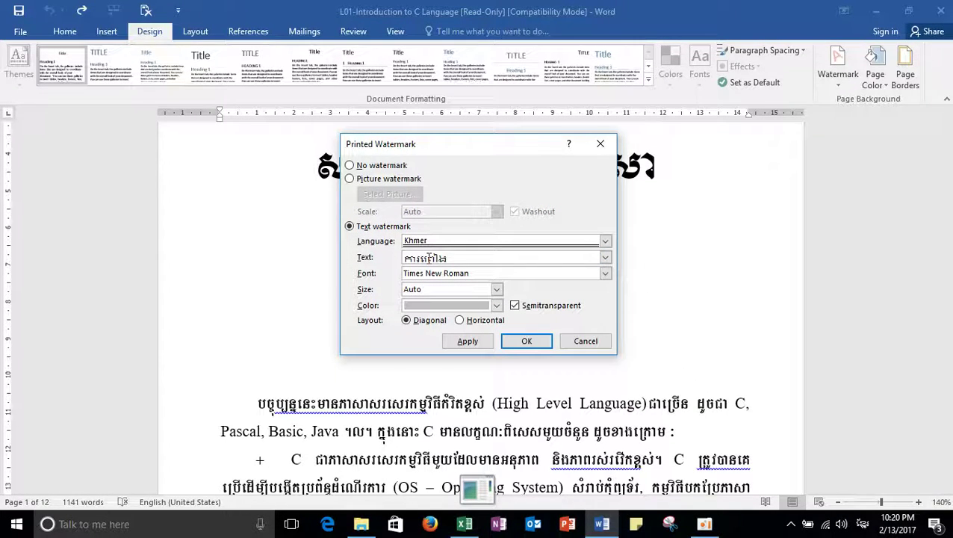
key(BackSpace)
key(BackSpace)
key(BackSpace)
key(BackSpace)
key(BackSpace)
key(BackSpace)
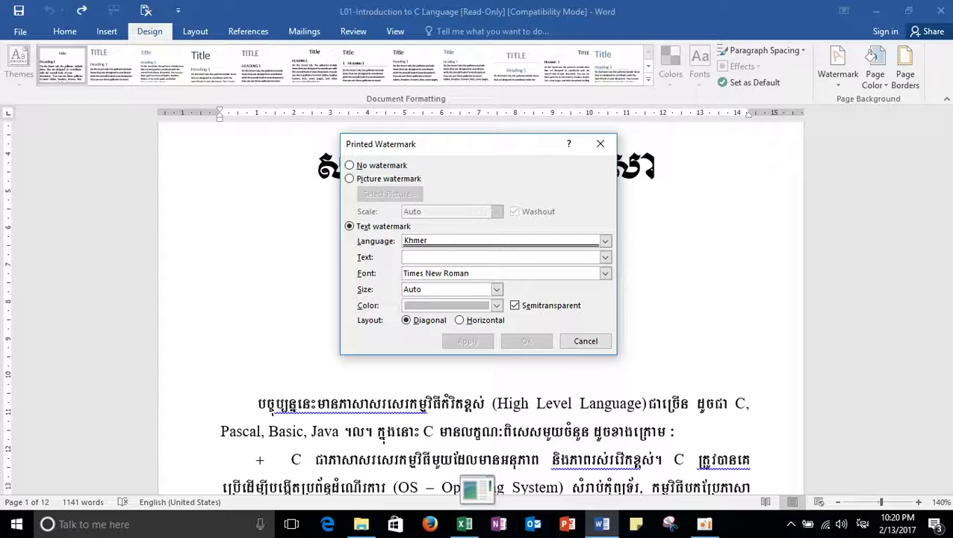
text(ខ្មែរ)
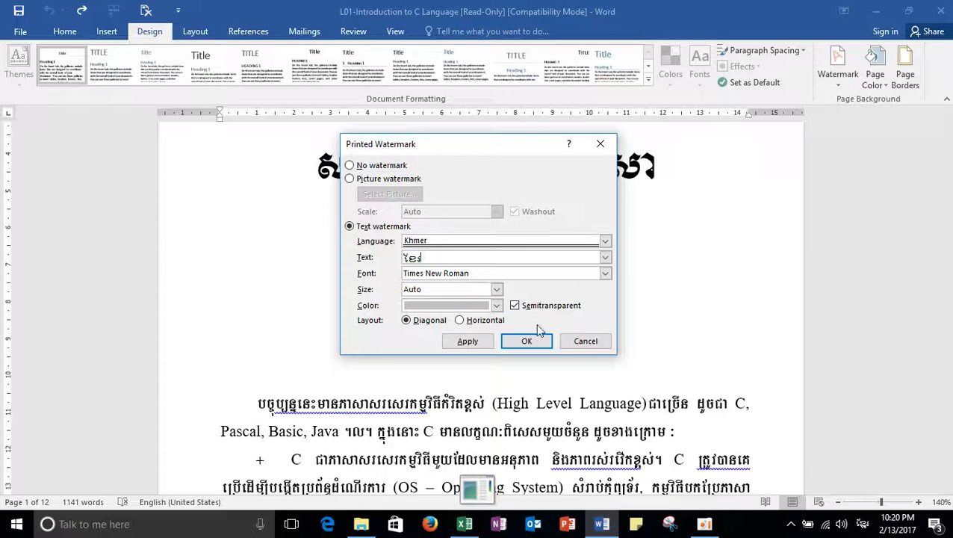
click(527, 340)
scroll(463, 331, down, 5)
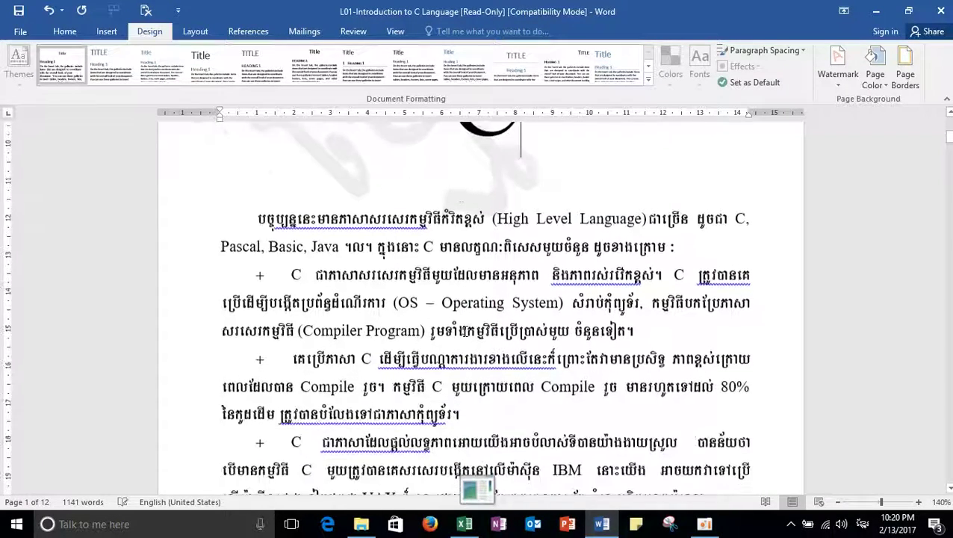
scroll(464, 331, down, 8)
scroll(479, 335, up, 1)
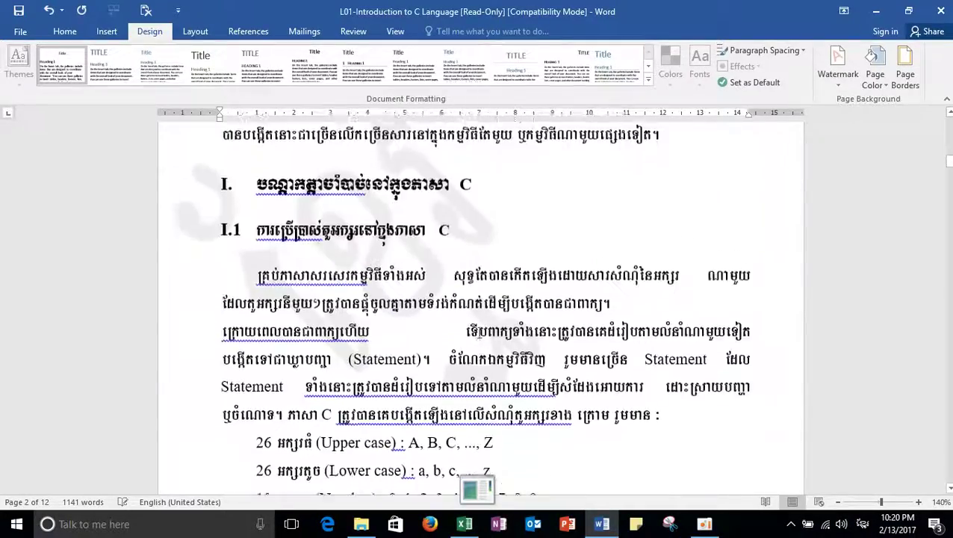
scroll(479, 335, up, 10)
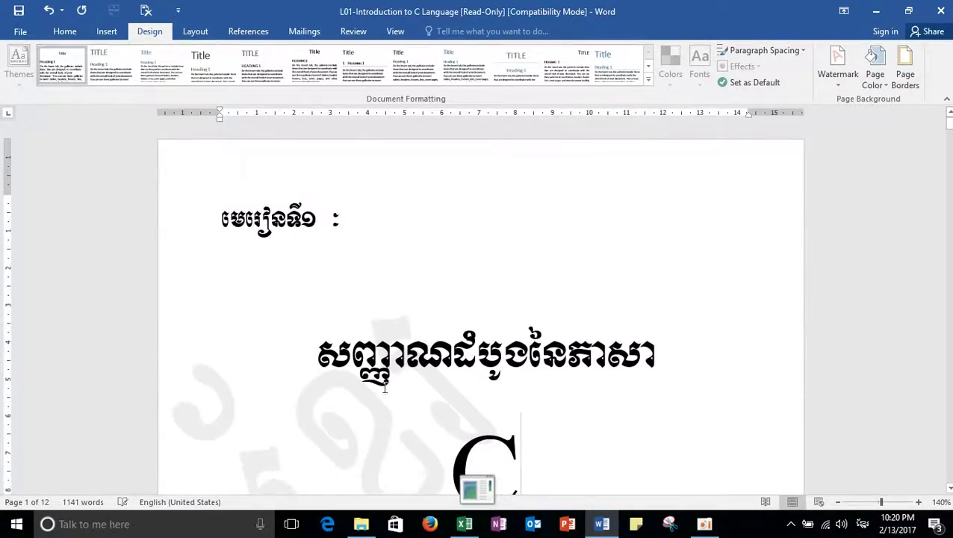
scroll(386, 387, down, 2)
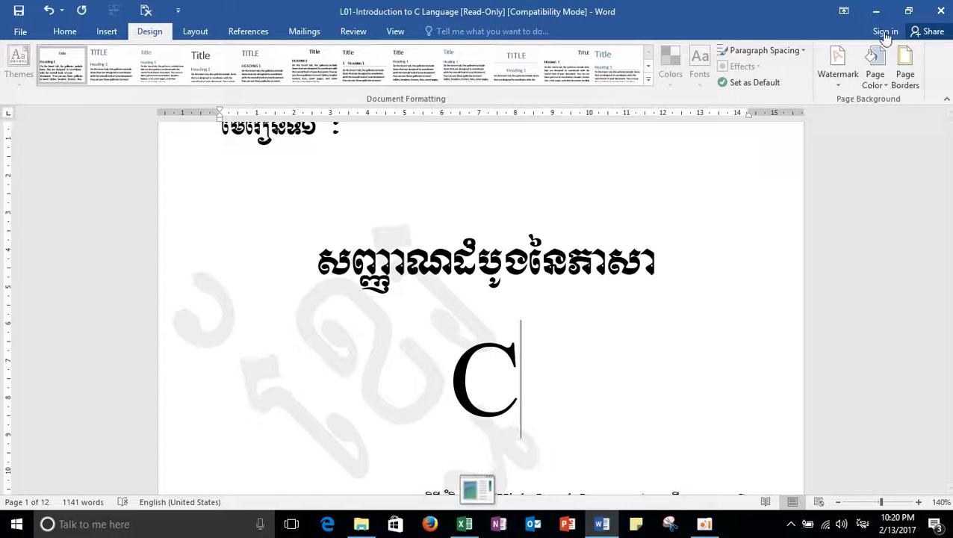
Switch to the Book1 workbook in Excel and insert a blue WordArt object on Sheet1.
click(876, 11)
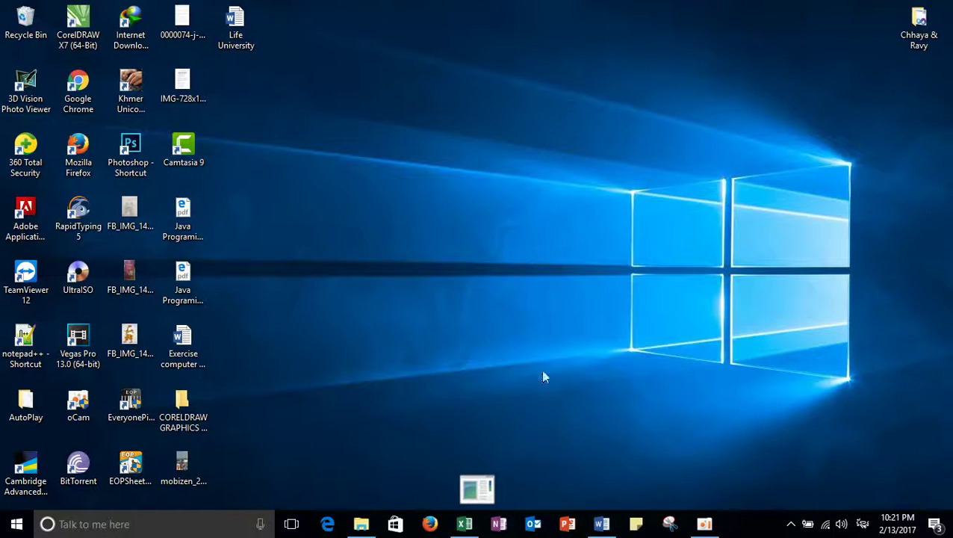
click(466, 362)
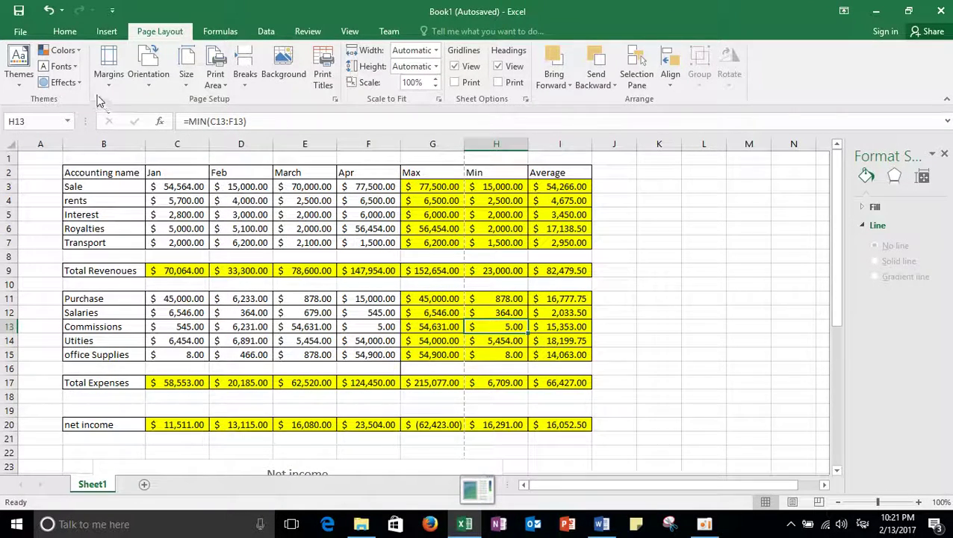
click(107, 32)
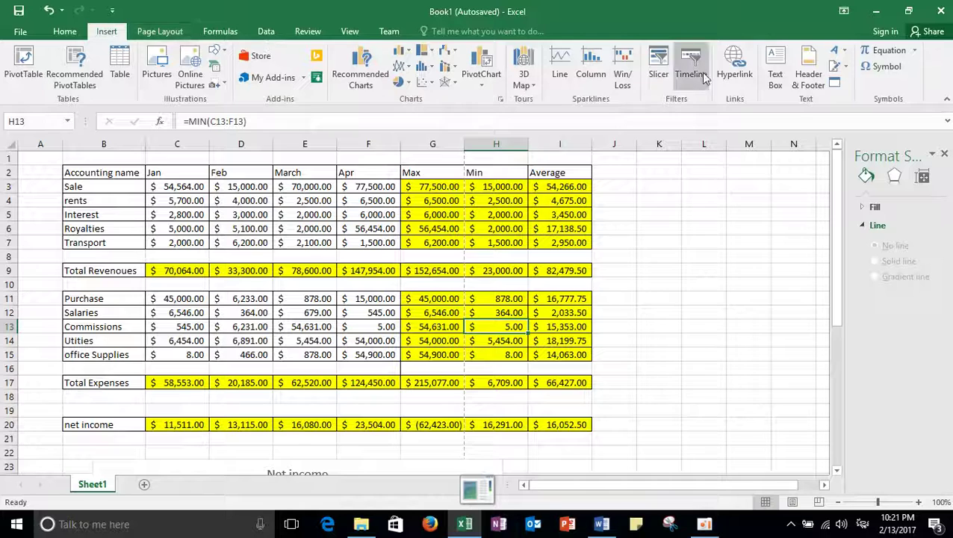
click(841, 52)
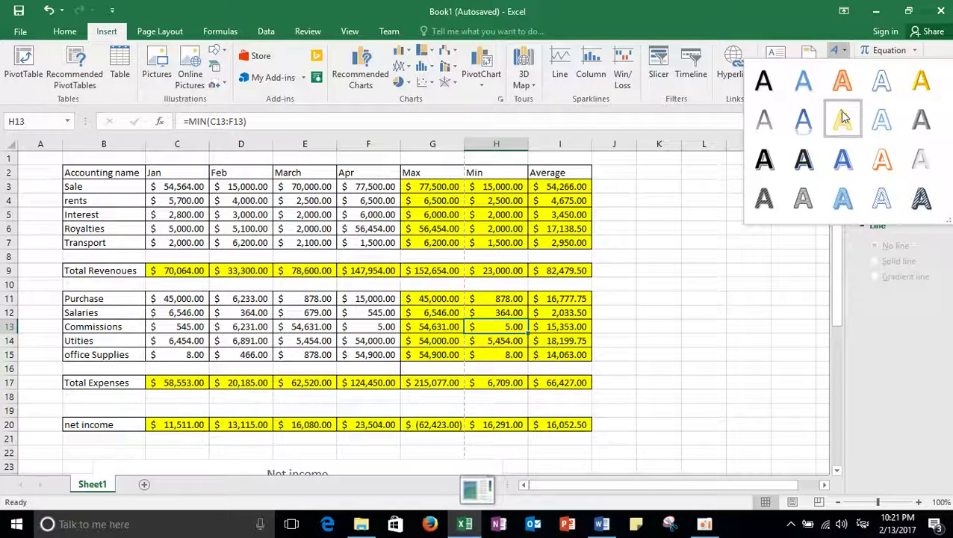
click(841, 162)
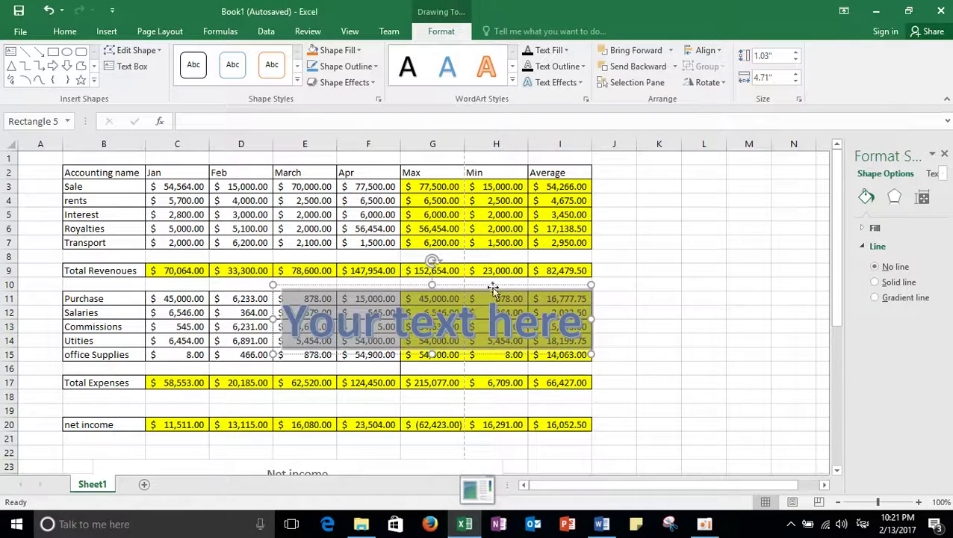
Delete all of the placeholder text in the new WordArt.
click(578, 314)
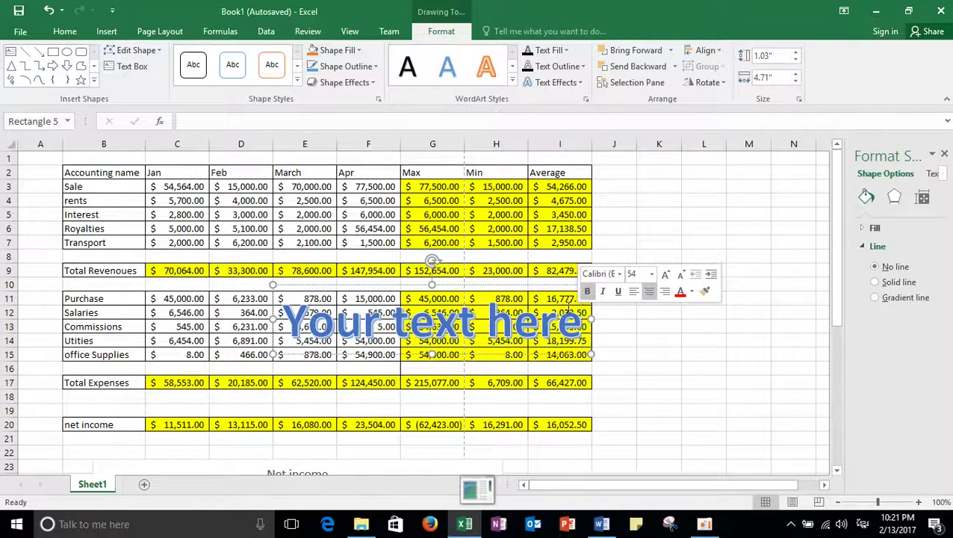
key(BackSpace)
key(BackSpace)
key(BackSpace)
key(BackSpace)
key(BackSpace)
key(BackSpace)
key(BackSpace)
key(BackSpace)
key(BackSpace)
key(BackSpace)
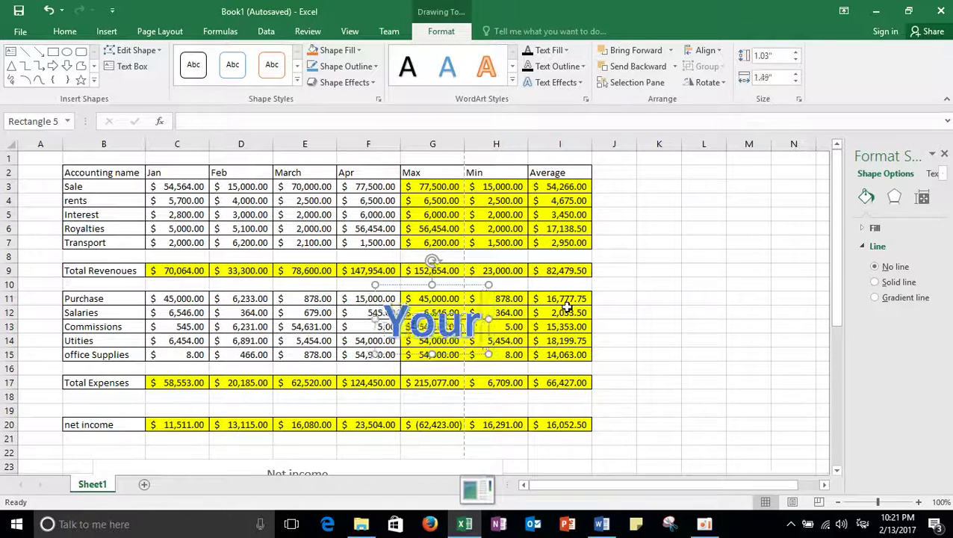
key(BackSpace)
key(BackSpace)
key(BackSpace)
key(BackSpace)
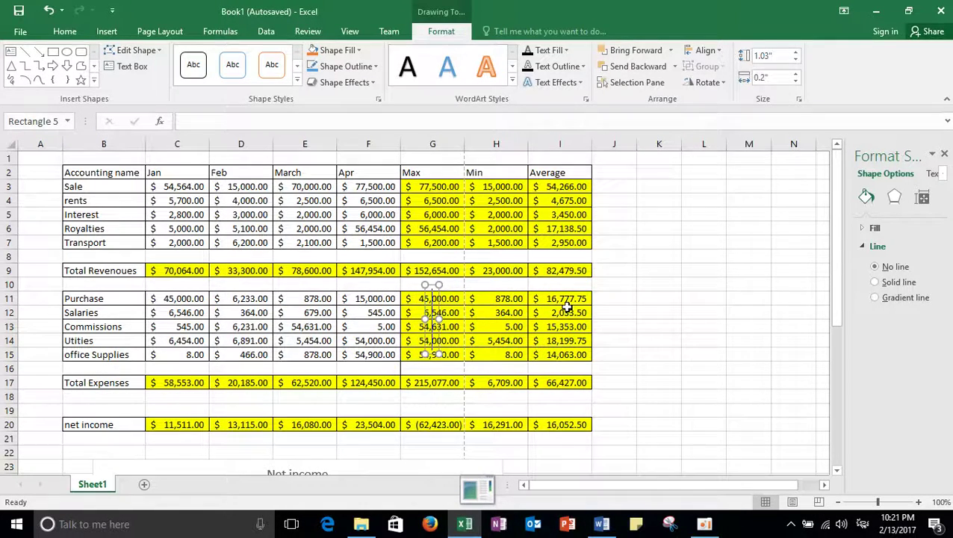
text(គណ)
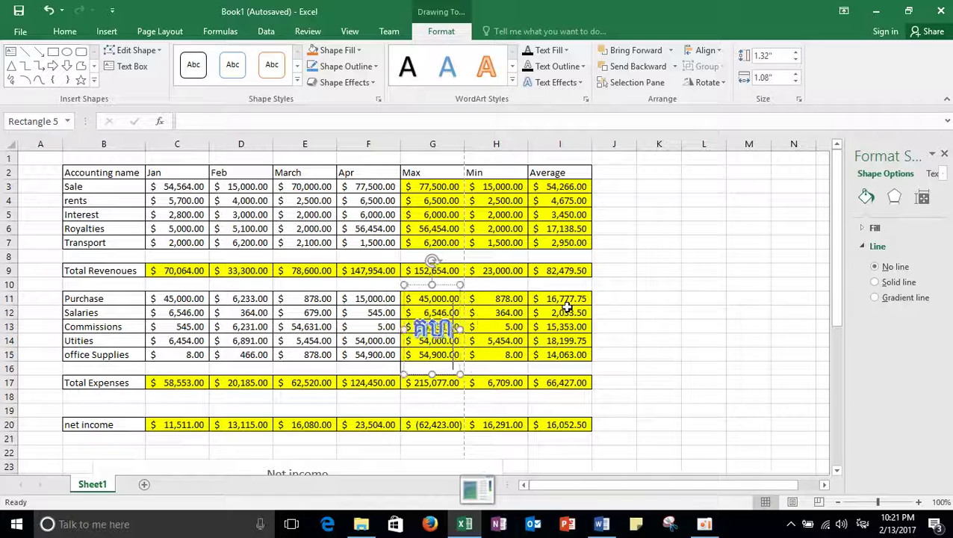
key(BackSpace)
key(BackSpace)
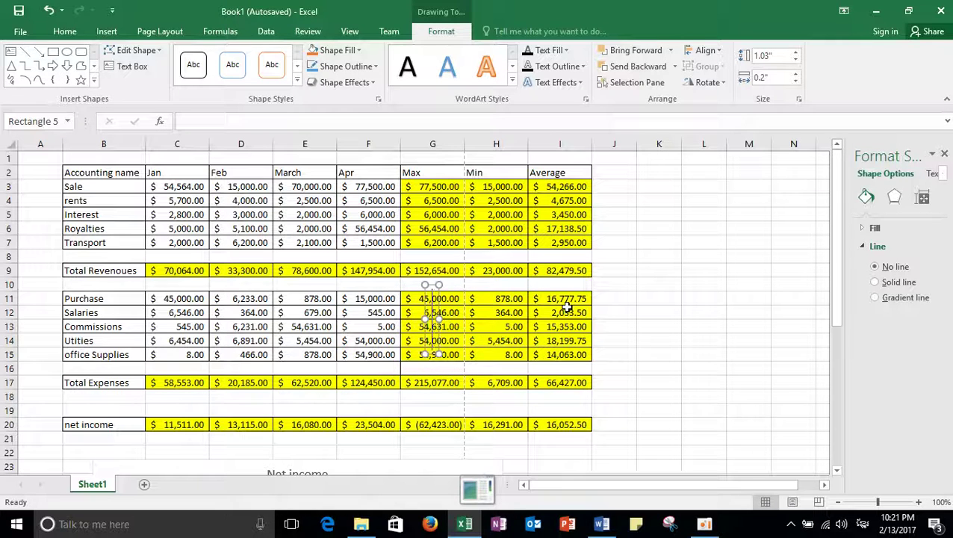
text(គ)
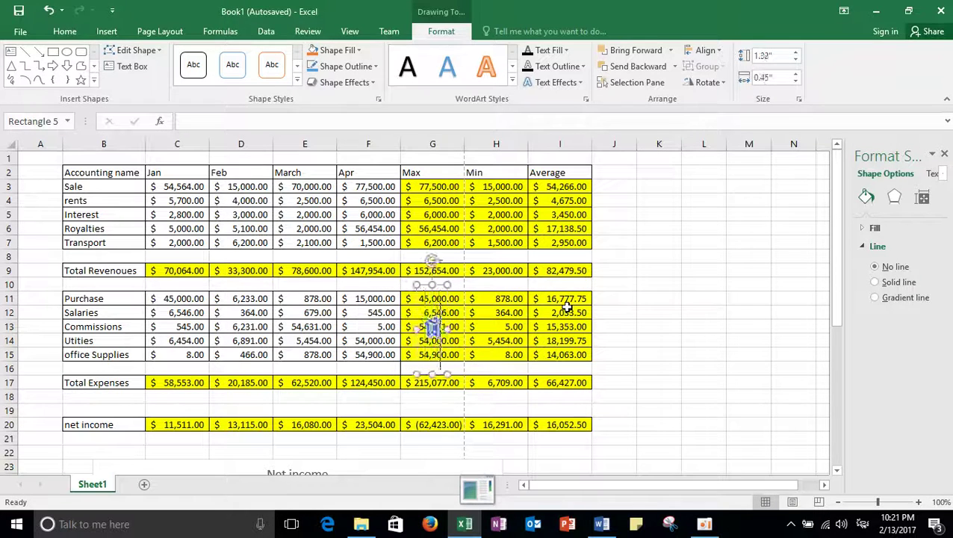
key(BackSpace)
Enter "ព្រះរាជាណាចក្រកម្ពុជា" as the WordArt text.
text(គ)
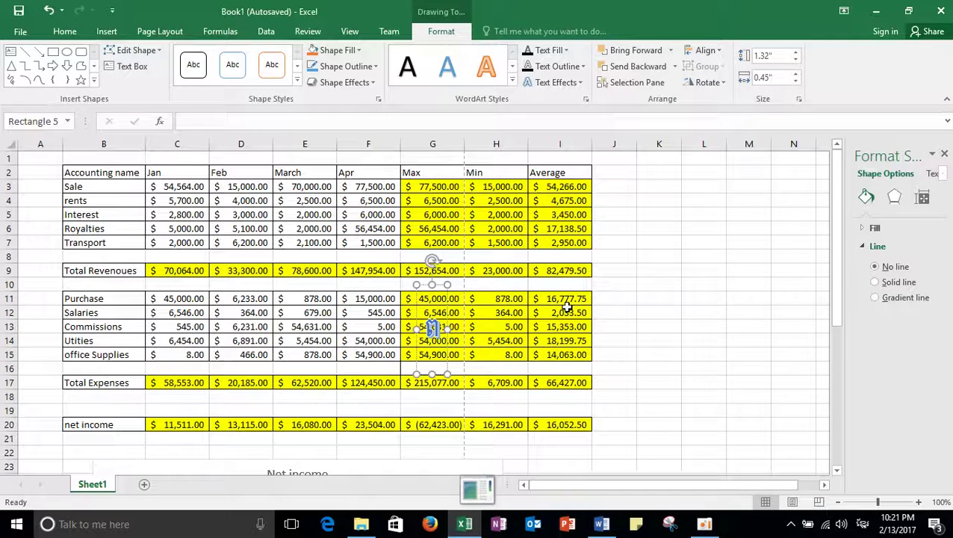
text(្រះរ)
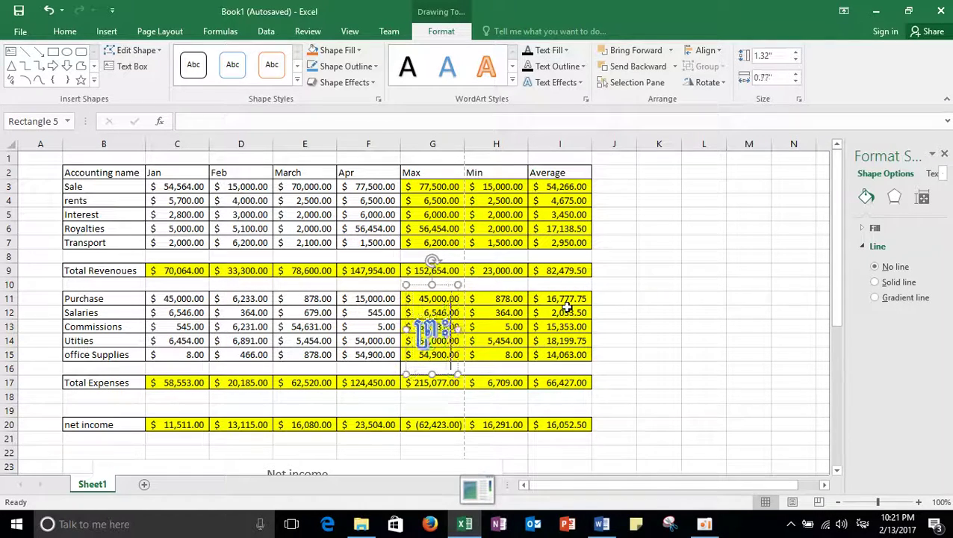
key(BackSpace)
text(រាជា)
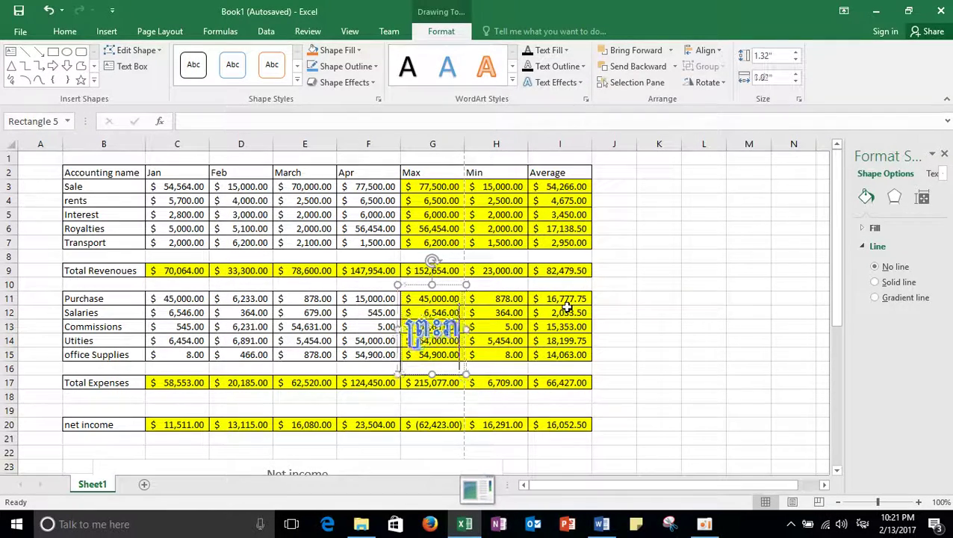
text(ណាចក្រ)
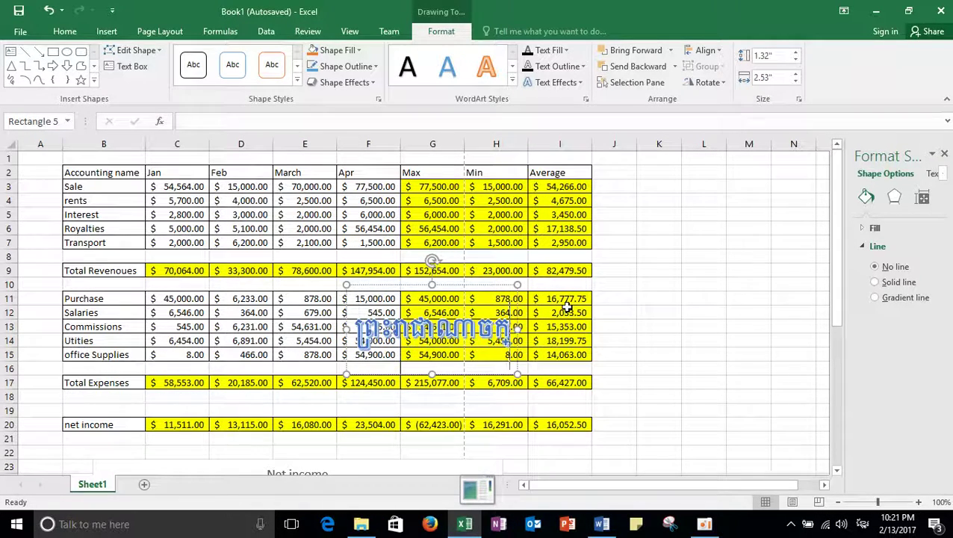
text(រកម)
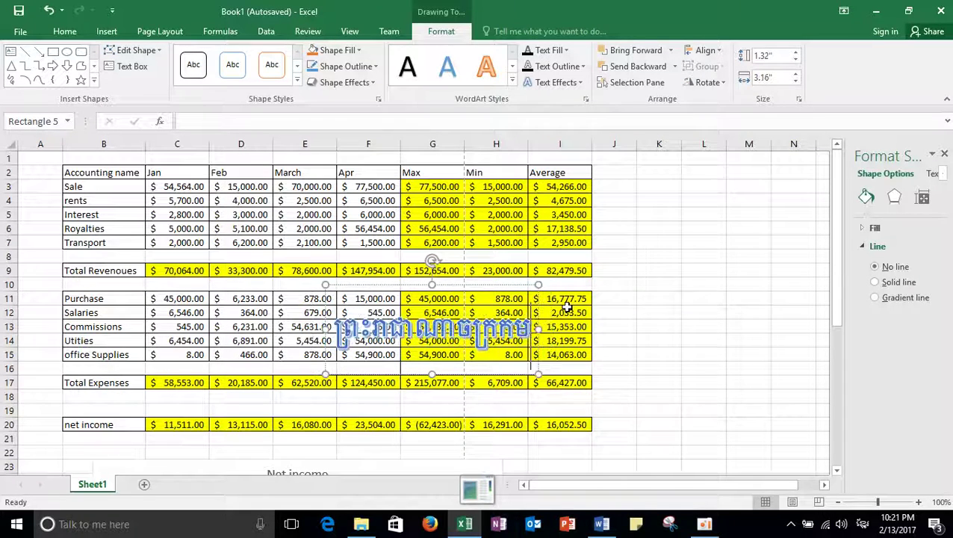
text(្ព)
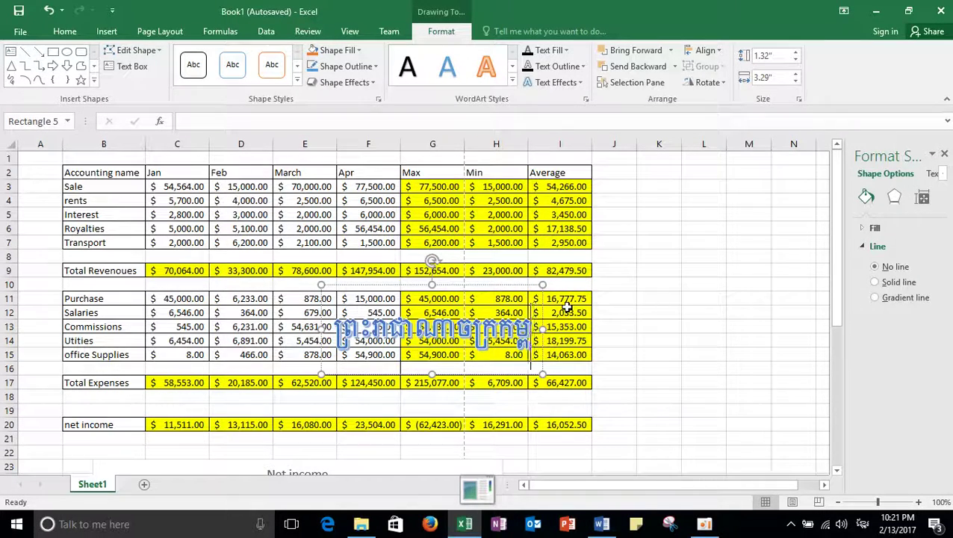
text(ុជា)
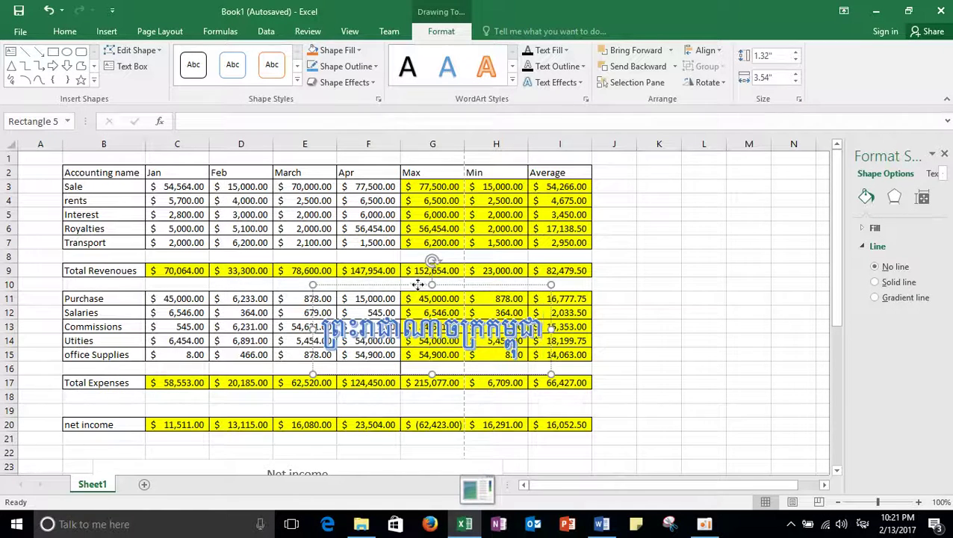
Move the WordArt up and leftward so its text lies across columns D to G around rows 7 to 9, and deselect it.
drag(432, 292, 348, 217)
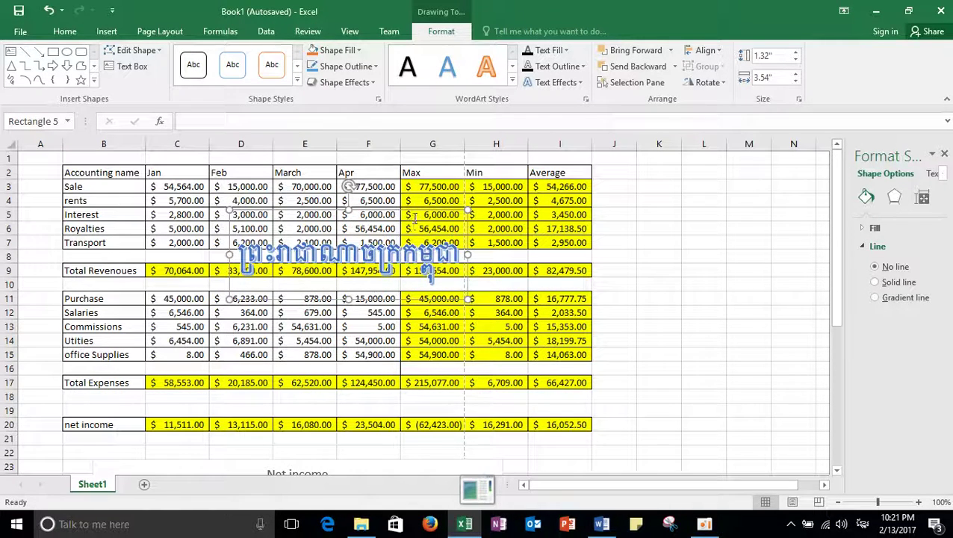
click(664, 267)
Apply the circular Follow Path text transform to the Khmer WordArt.
click(400, 221)
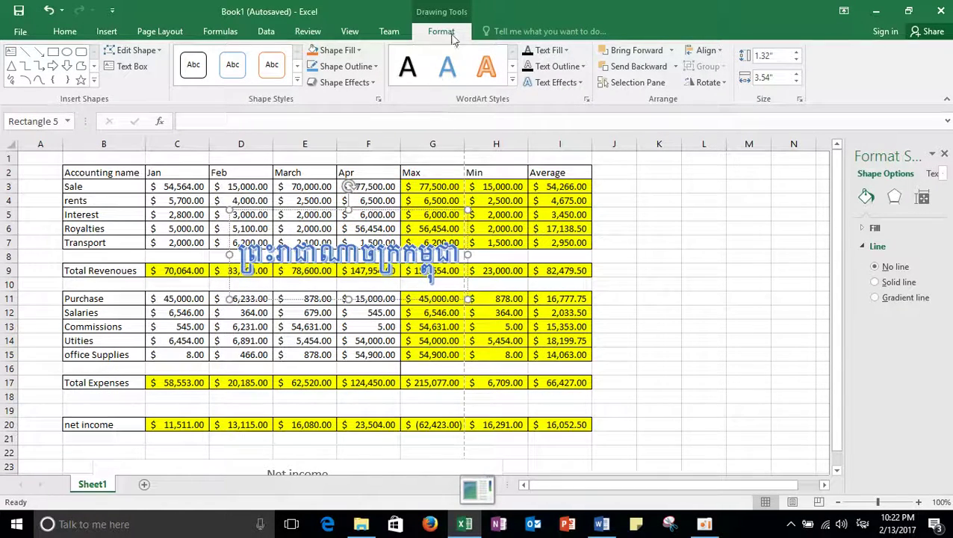
click(580, 83)
mouse_move(576, 260)
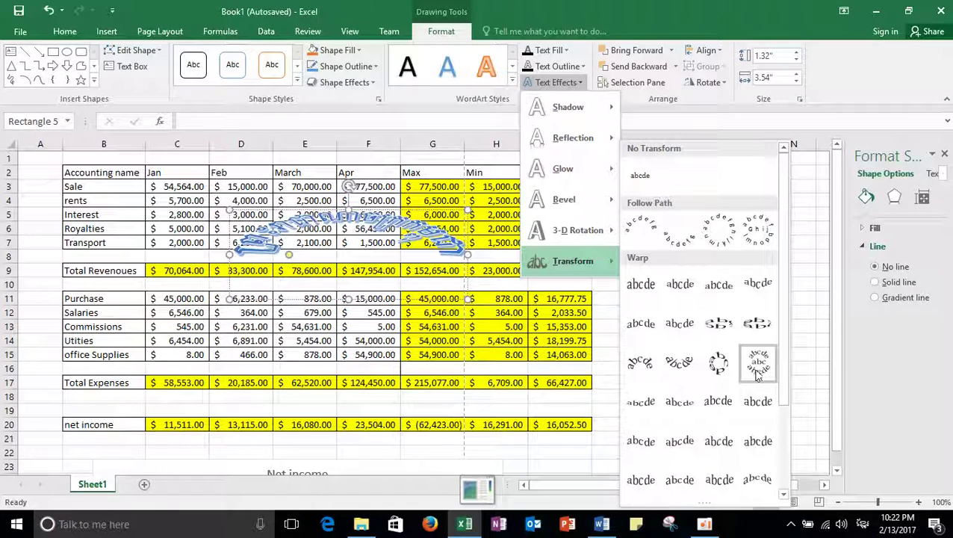
click(717, 236)
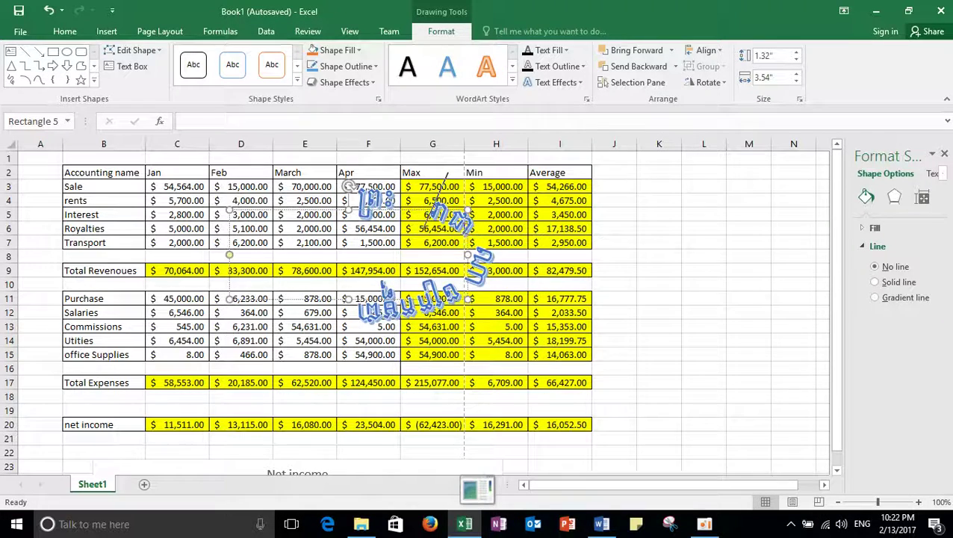
Insert spaces between the Khmer characters around the circle and move the WordArt over columns C to F.
drag(446, 177, 478, 258)
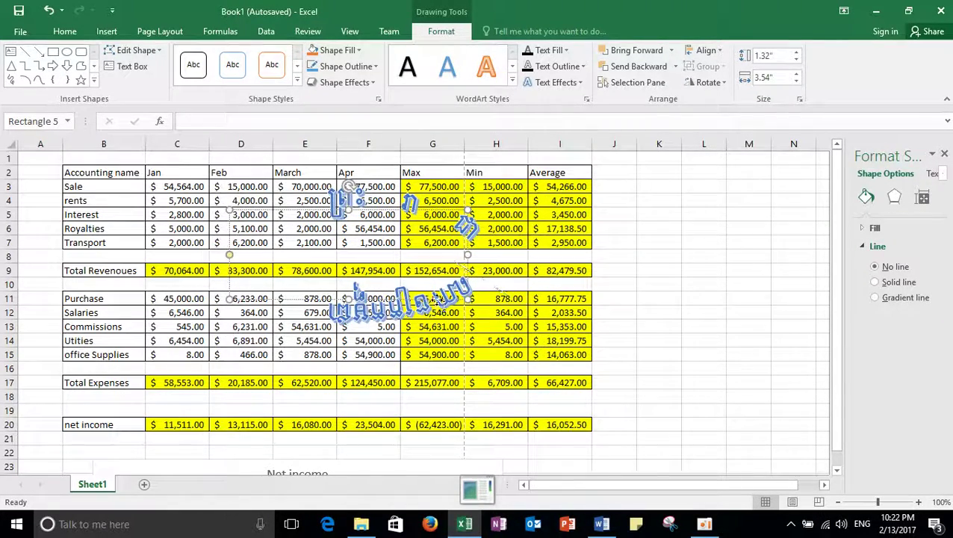
drag(451, 303, 322, 166)
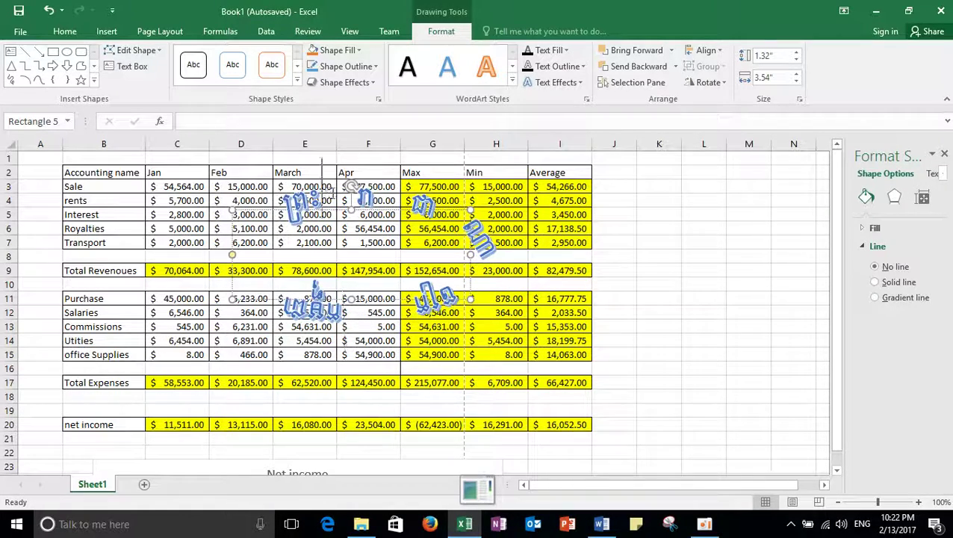
drag(426, 210, 467, 225)
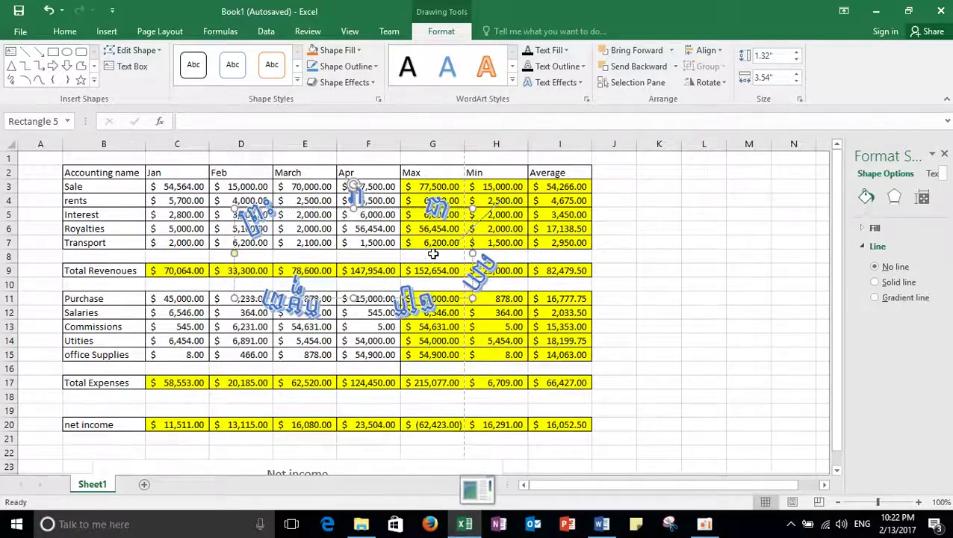
scroll(433, 254, down, 1)
scroll(374, 217, up, 1)
double_click(317, 204)
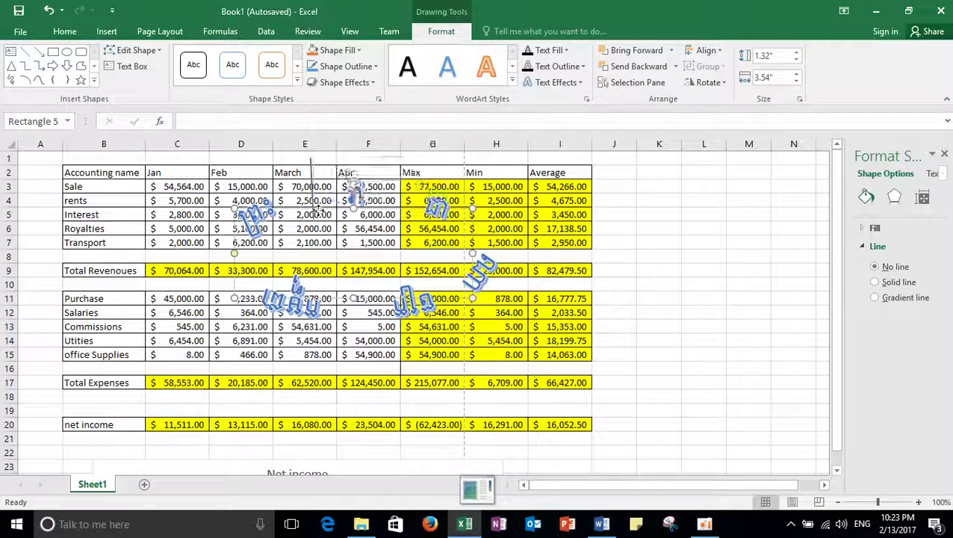
drag(337, 204, 253, 230)
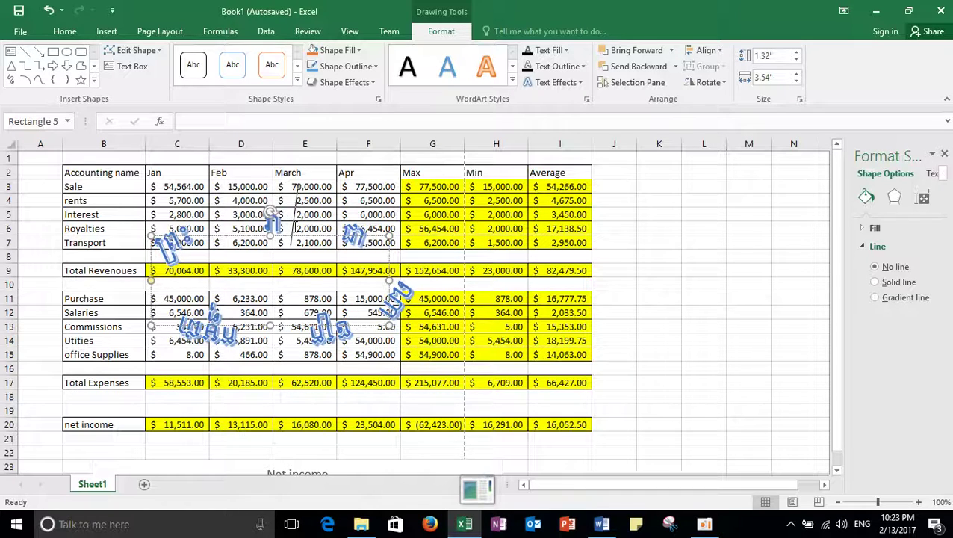
Undo the WordArt's changes back past its letter spacing, circular transform, earlier move and Khmer text.
key(ctrl+z)
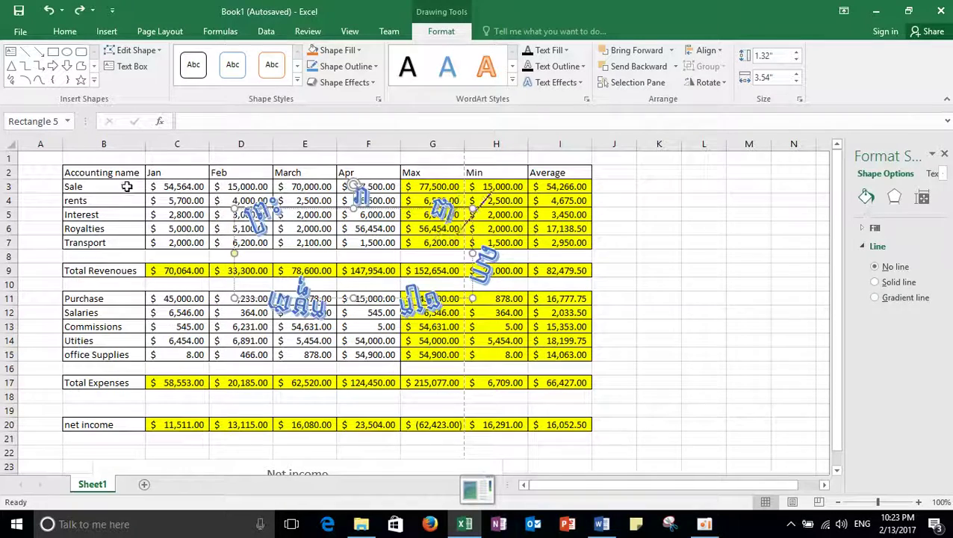
key(ctrl+z)
key(ctrl+z)
key(ctrl+z)
key(ctrl+z)
key(ctrl+z)
key(ctrl+z)
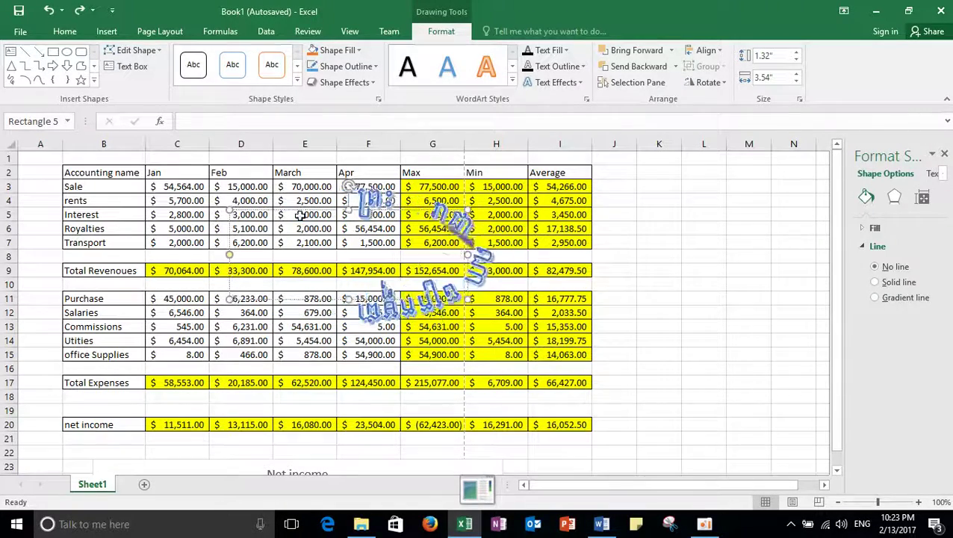
Replace all of the WordArt's text with "Cambodia King Dom of Wonder".
drag(532, 331, 358, 330)
click(533, 336)
drag(547, 335, 325, 322)
key(Delete)
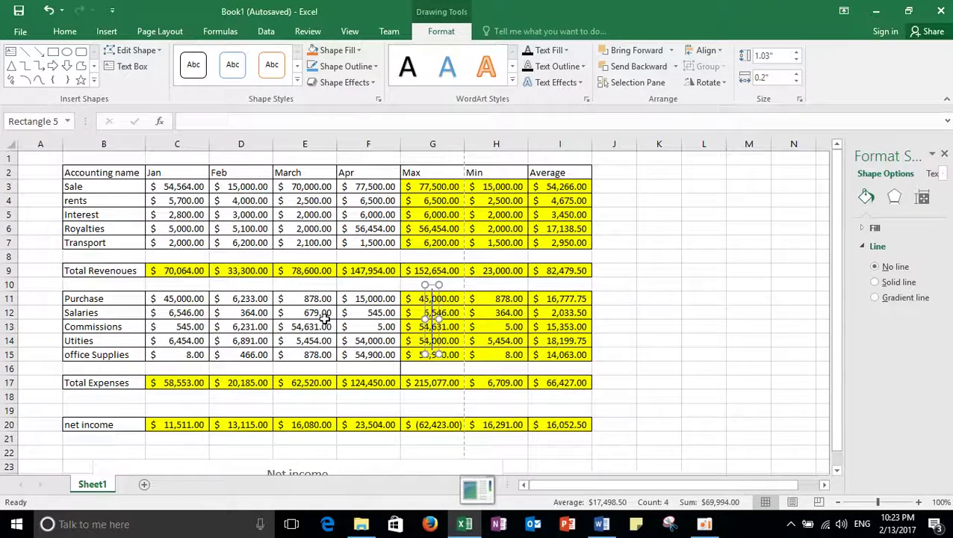
text(C)
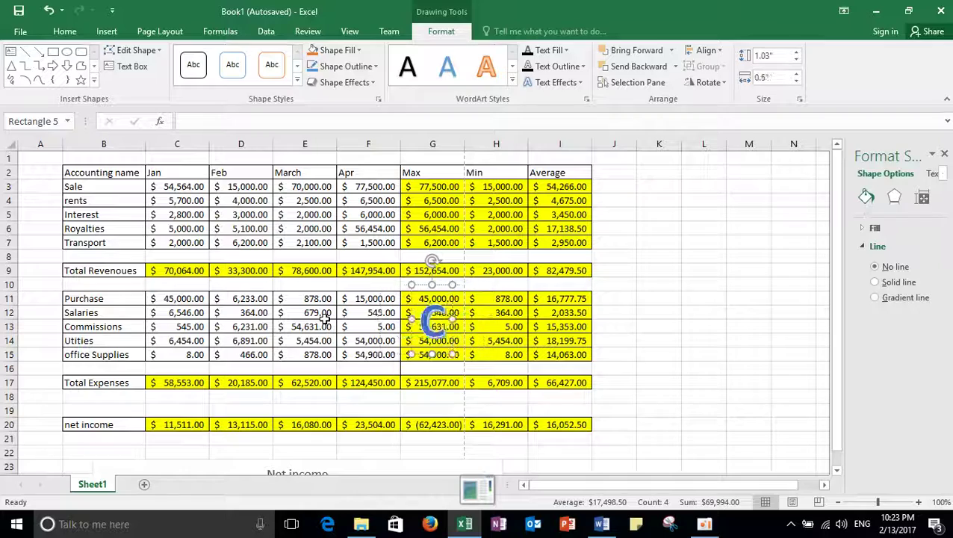
text(ambo)
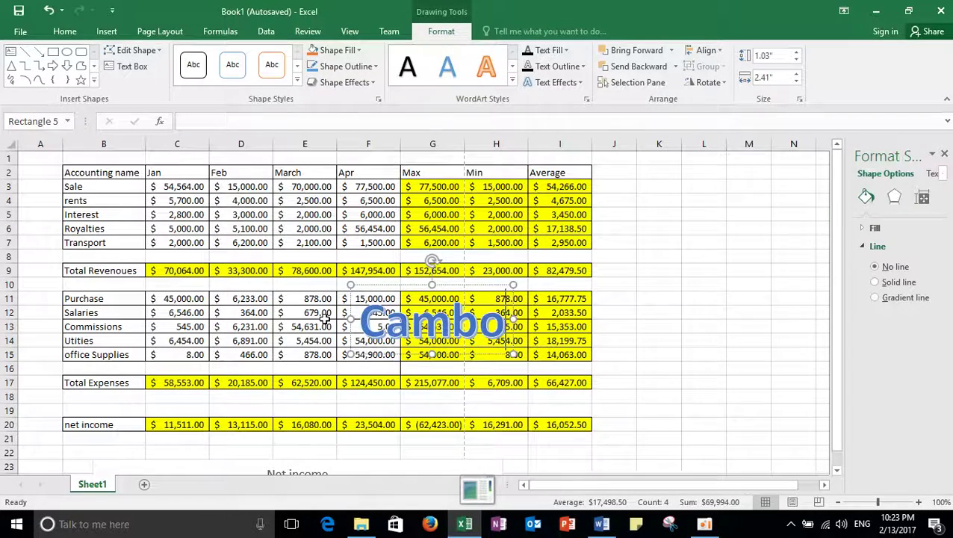
text(dia)
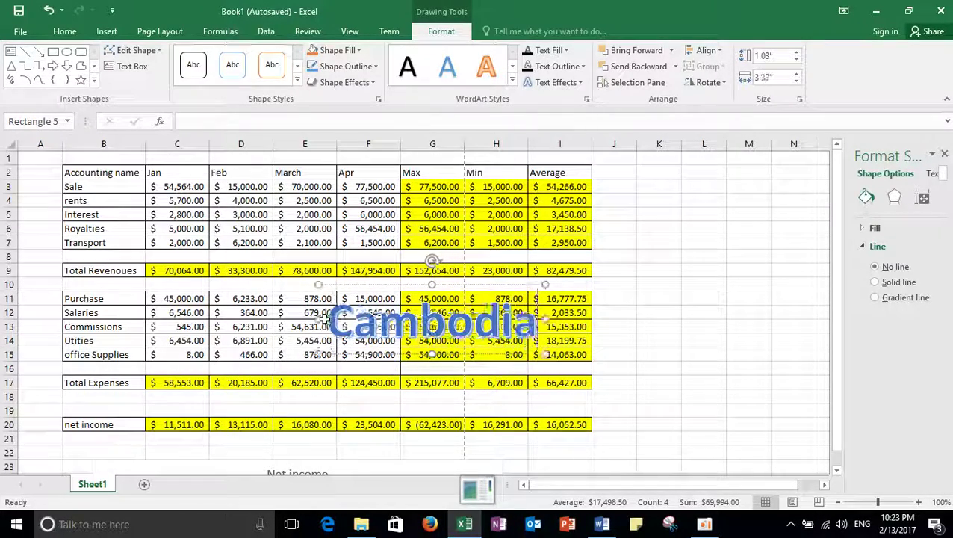
text( Kin)
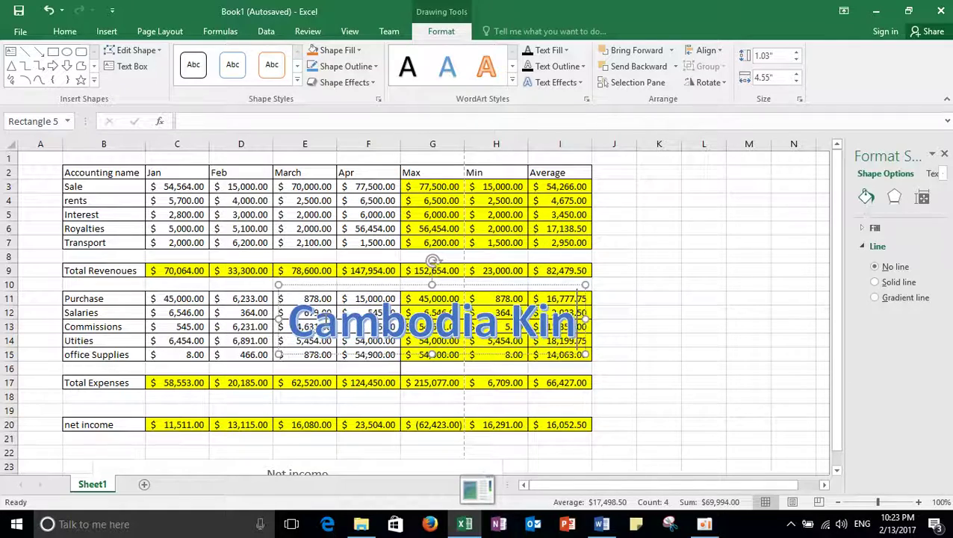
text(g Do)
text(m)
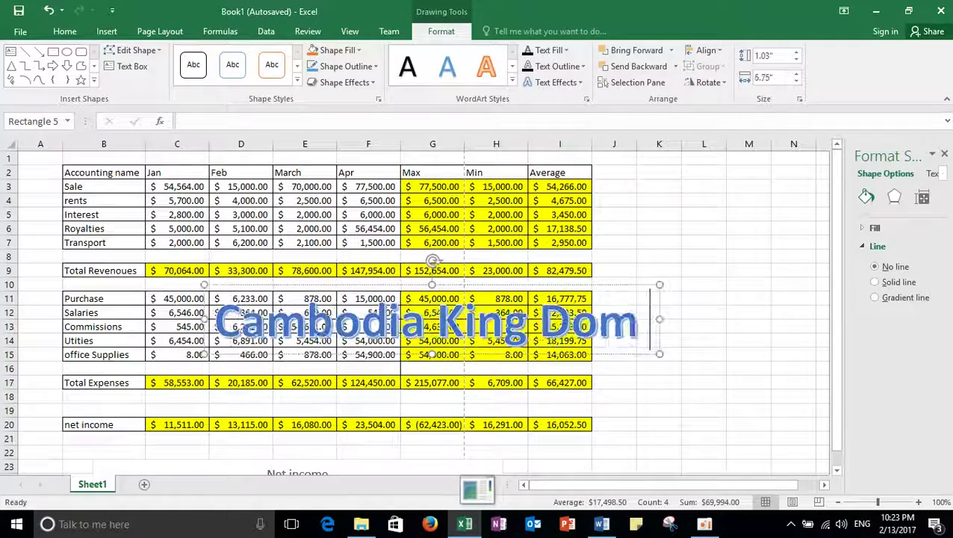
text( of Wonder)
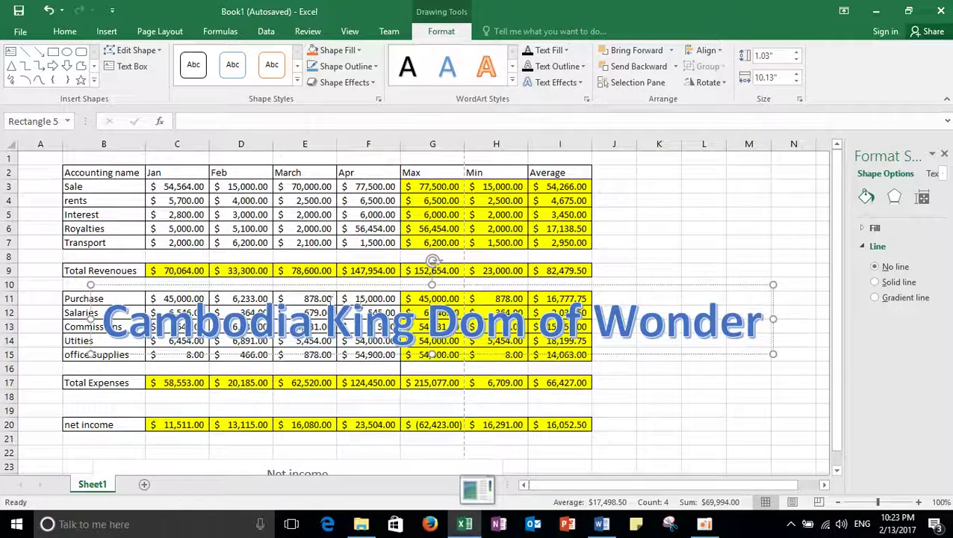
Apply the circular Follow Path text transform to the "Cambodia King Dom of Wonder" WordArt.
click(554, 82)
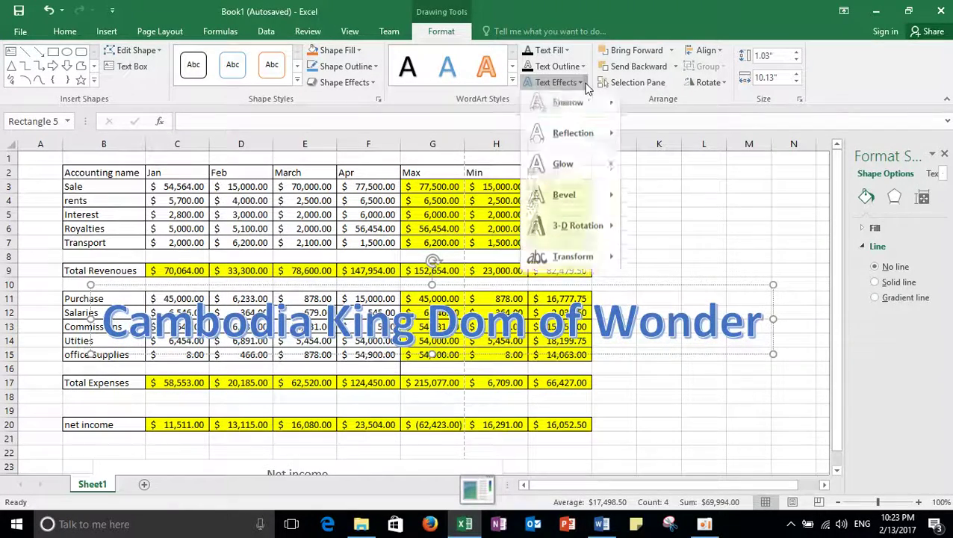
mouse_move(587, 261)
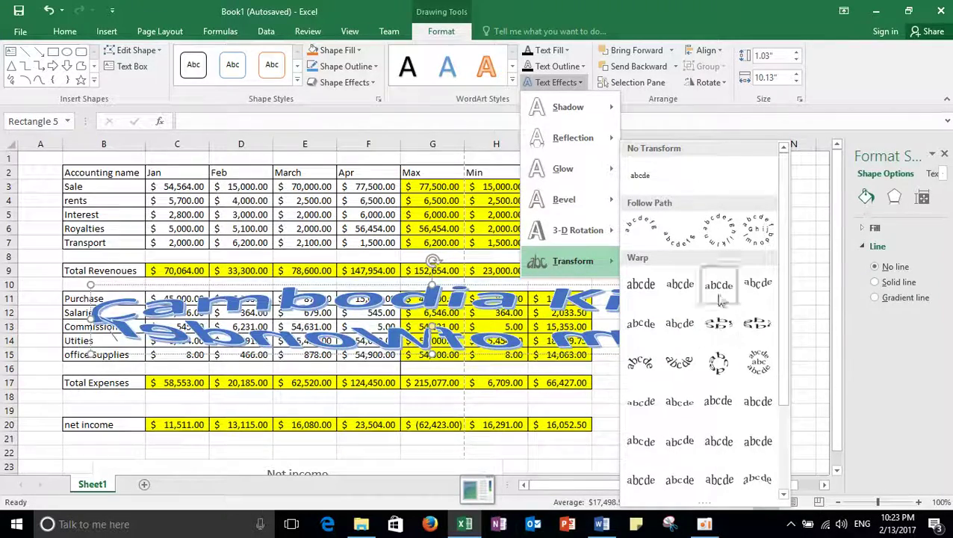
click(710, 243)
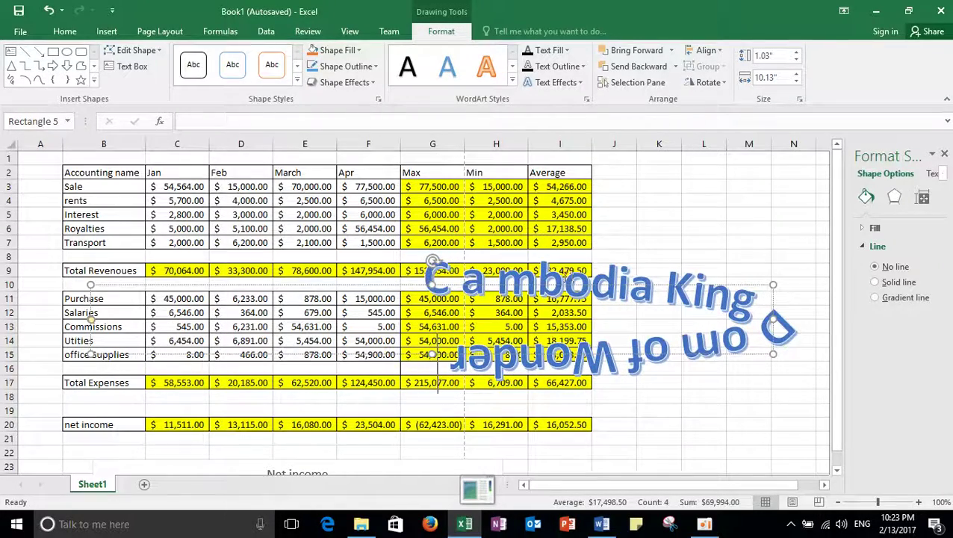
Insert spaces between the letters of "Cambodia" up to the "d" and narrow the WordArt to 8.9 inches wide.
click(530, 283)
click(528, 283)
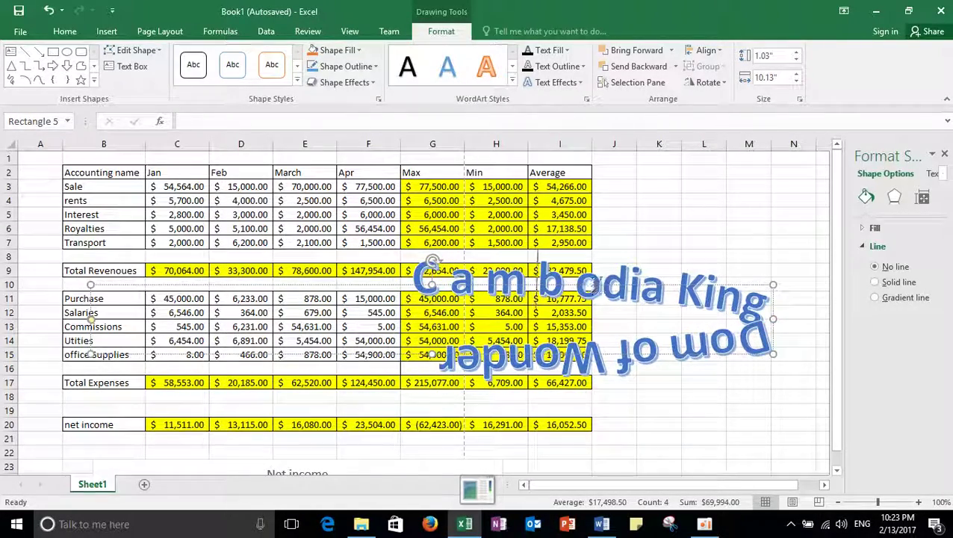
click(597, 286)
key(Right)
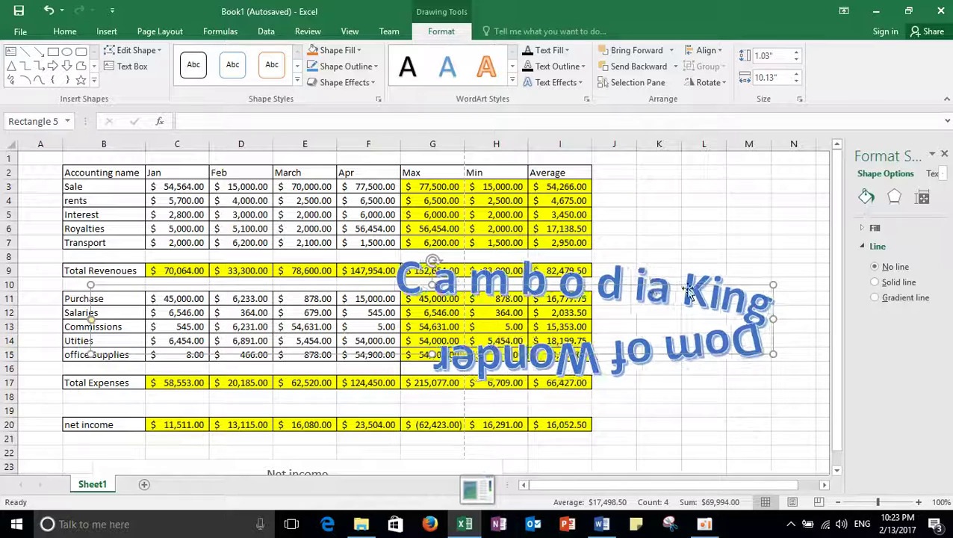
click(715, 290)
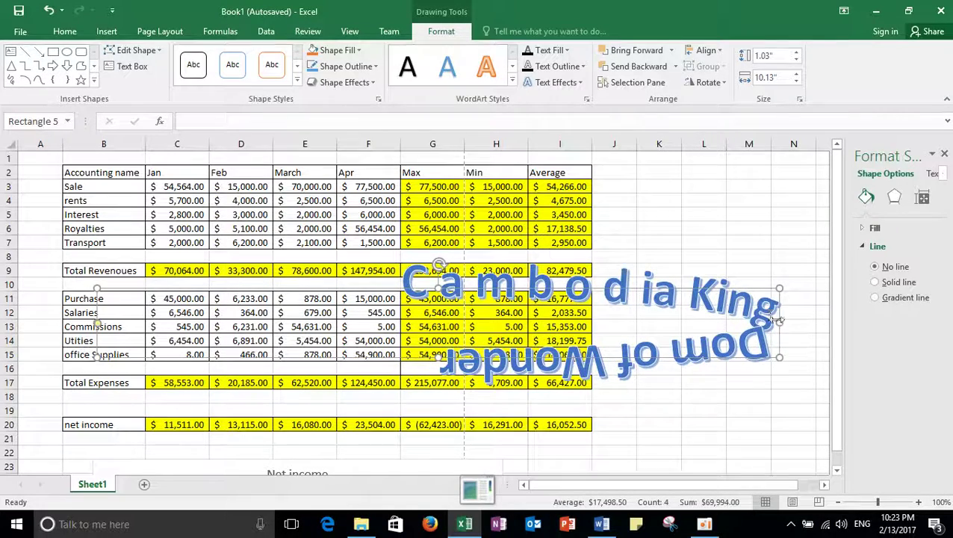
drag(780, 321, 696, 321)
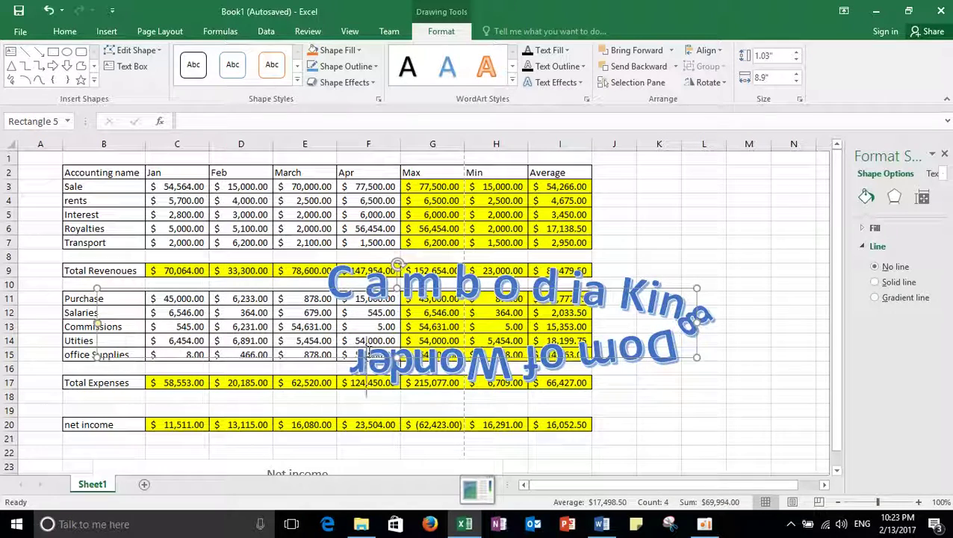
Spread out the letters of "Wonder" and "of" along the lower half of the circle with added spaces.
click(397, 347)
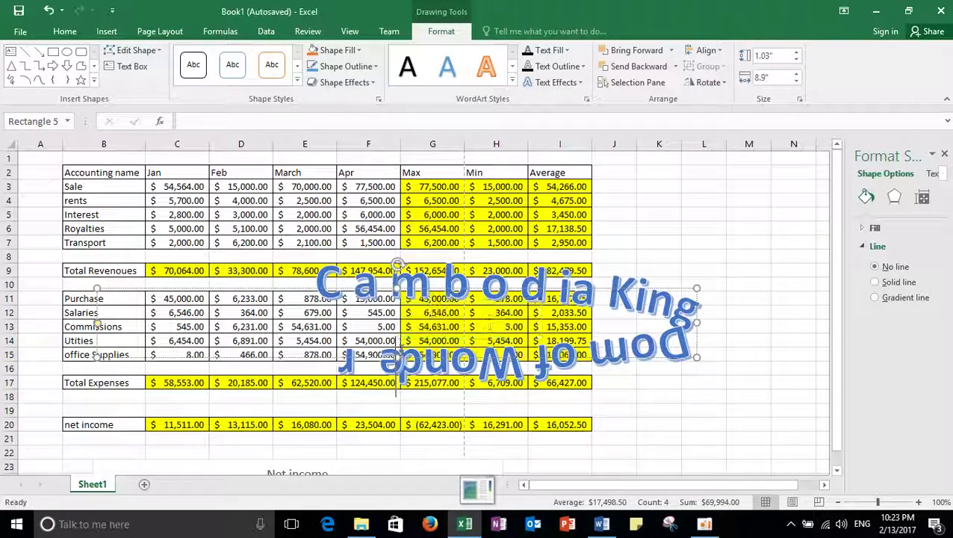
drag(398, 345, 478, 385)
drag(528, 348, 517, 383)
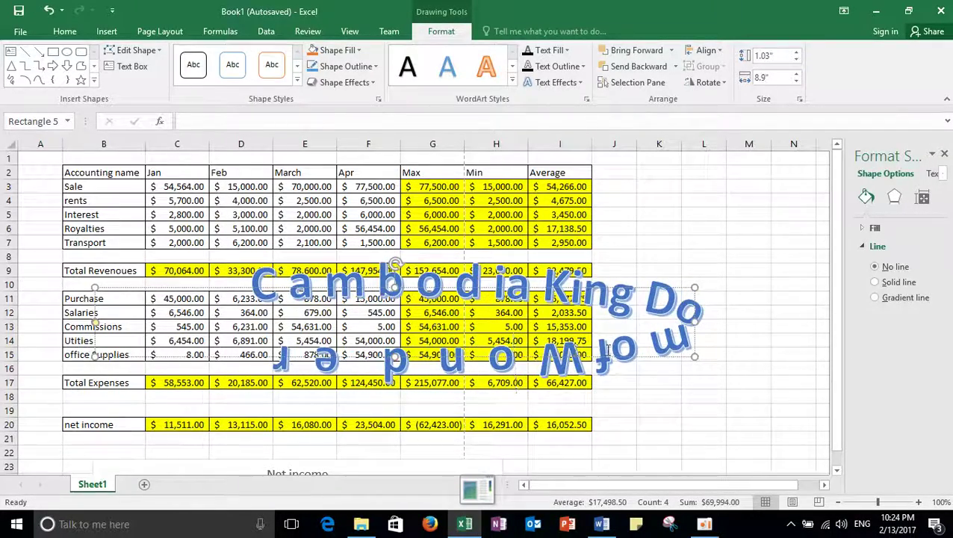
drag(609, 348, 596, 349)
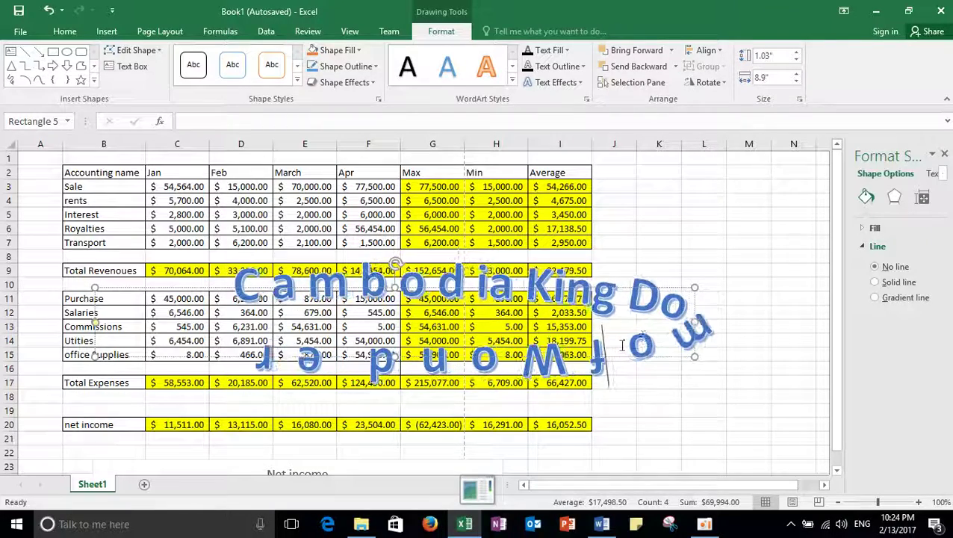
Insert more spaces within "King Dom", after the "C" of "Cambodia" and near the end of "Wonder" to even out the circular text.
click(662, 298)
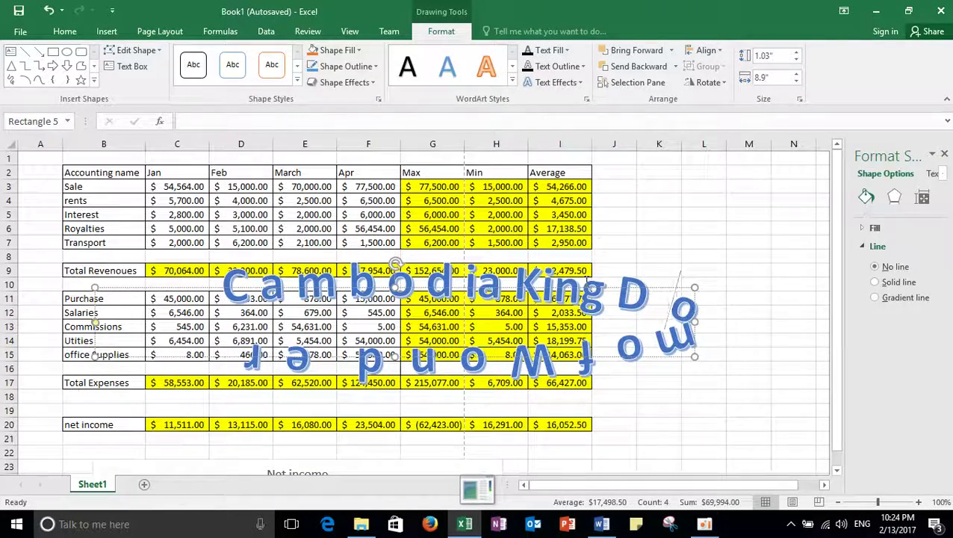
drag(680, 275, 439, 293)
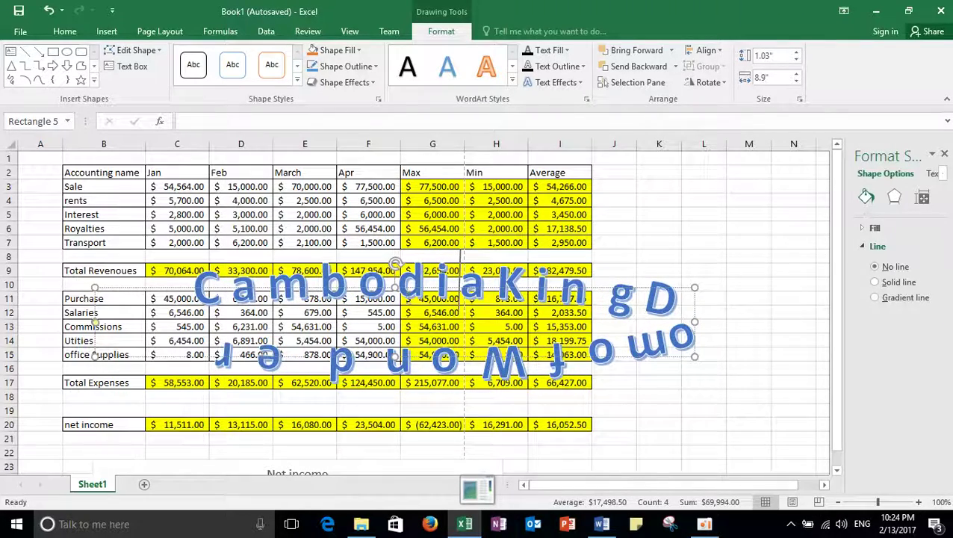
click(670, 341)
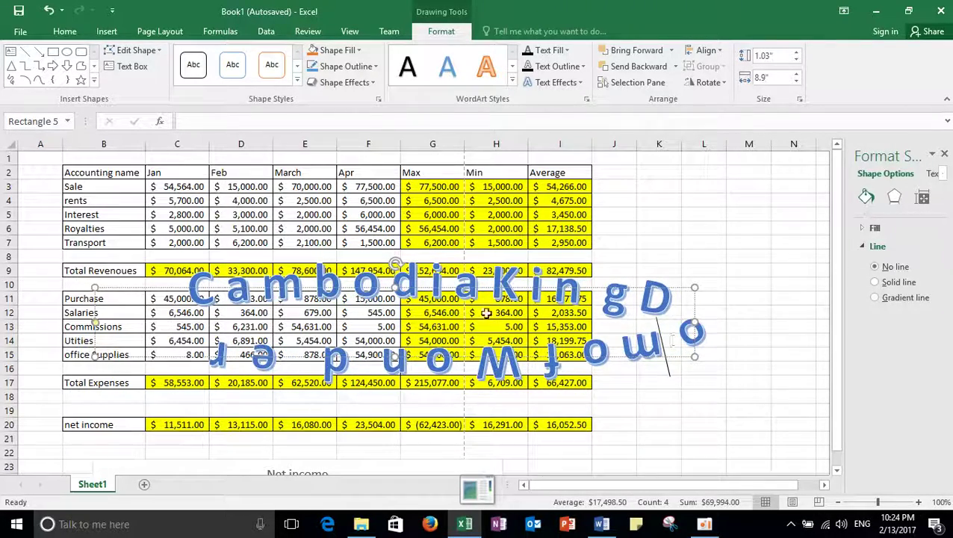
click(224, 293)
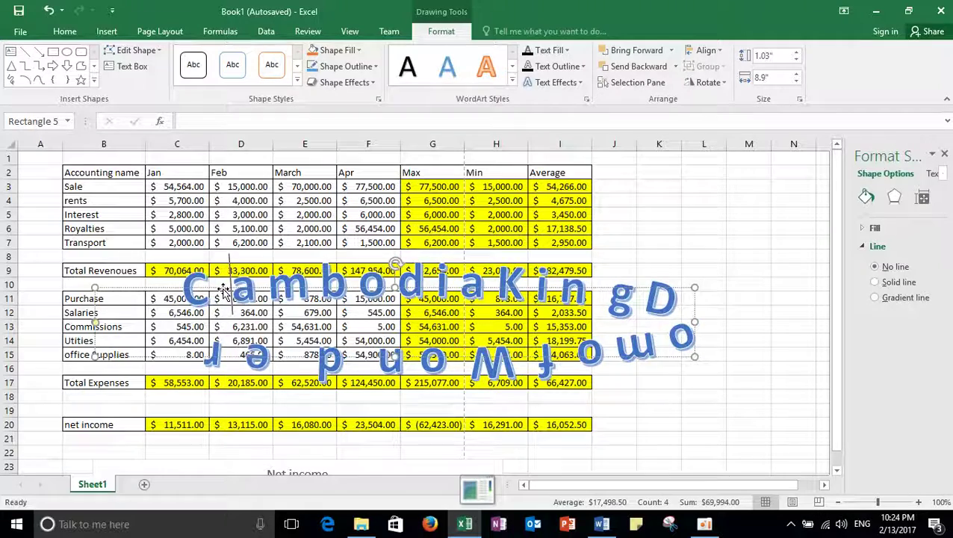
click(225, 345)
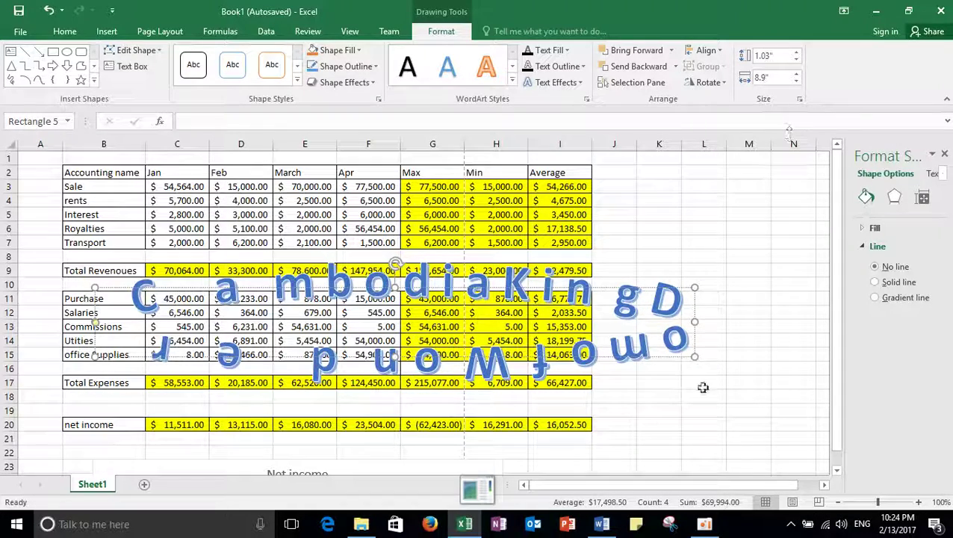
click(703, 524)
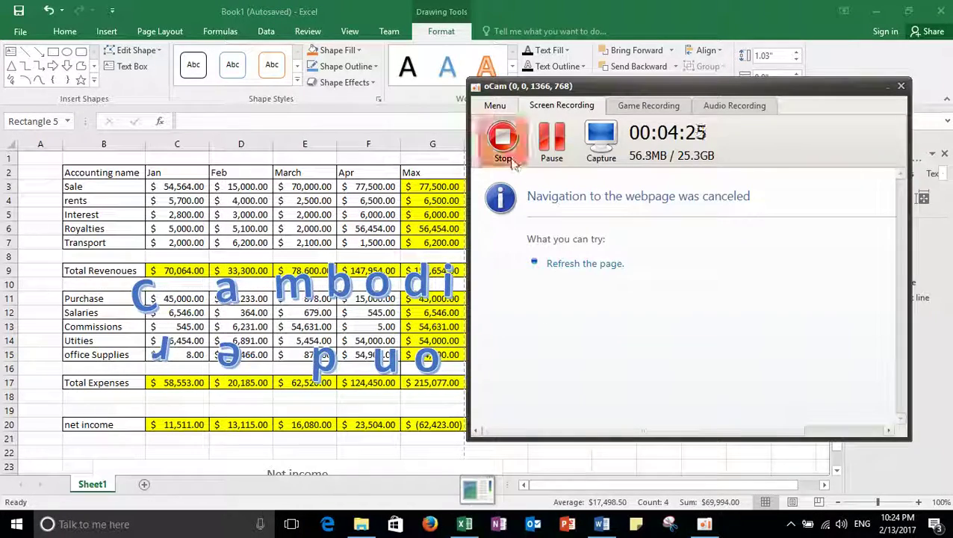